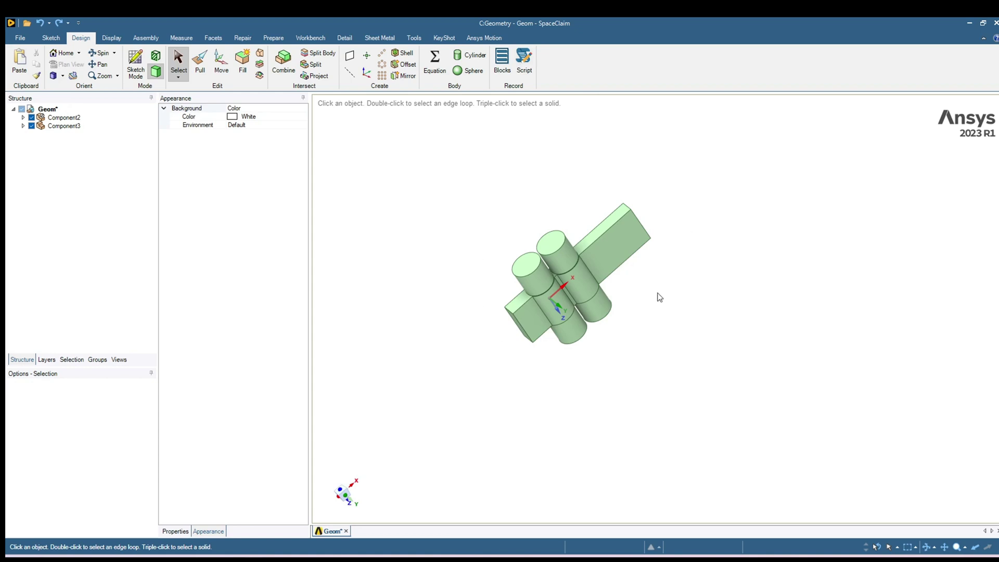
- Orbit the model and select the left cylinder's end face as the first plane reference
left_click(558, 330)
left_click(516, 370)
middle_click_drag(576, 404, 520, 374)
left_click(538, 311)
left_click(615, 248)
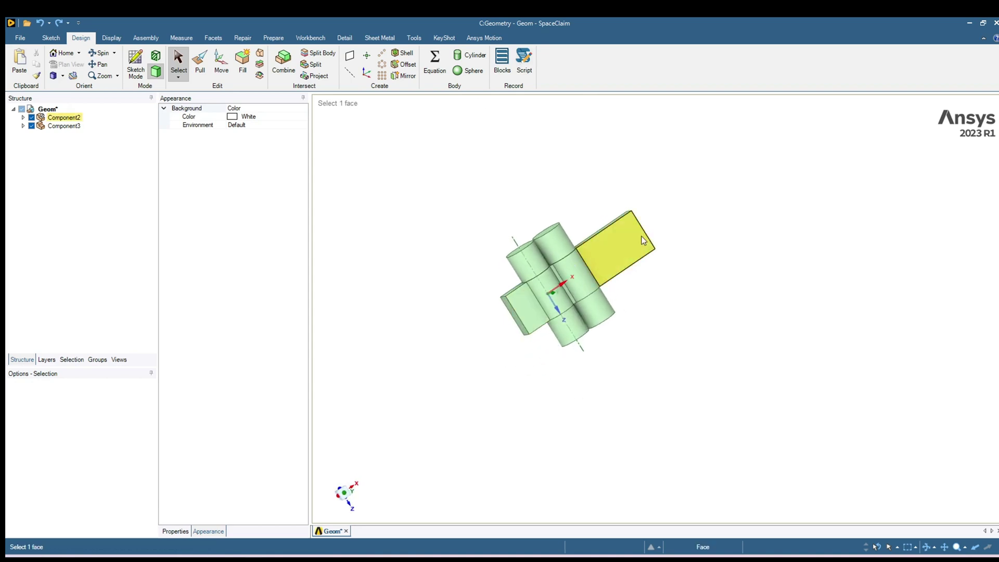
left_click(485, 330)
triple_click(654, 244)
left_click(498, 339)
middle_click_drag(456, 337, 588, 407)
left_click(520, 265)
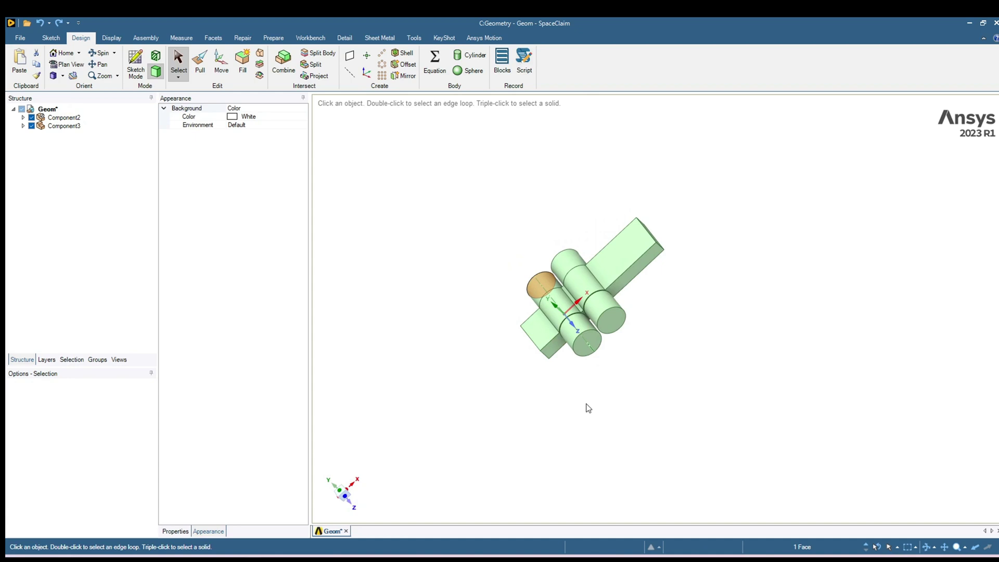
- Add the lower cylinder's end face and create a plane midway between the two end faces
left_click(584, 356, "ctrl")
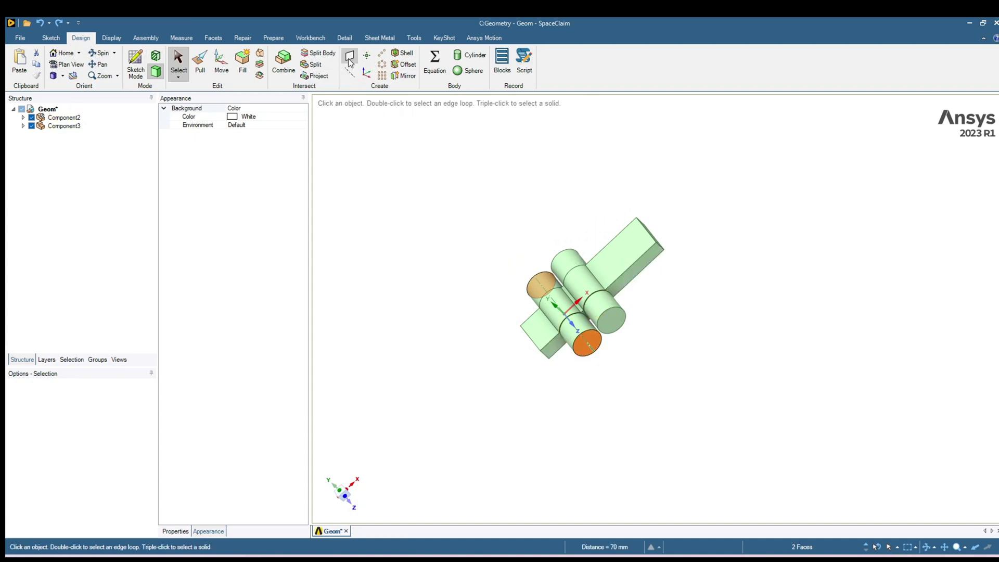
left_click(351, 56)
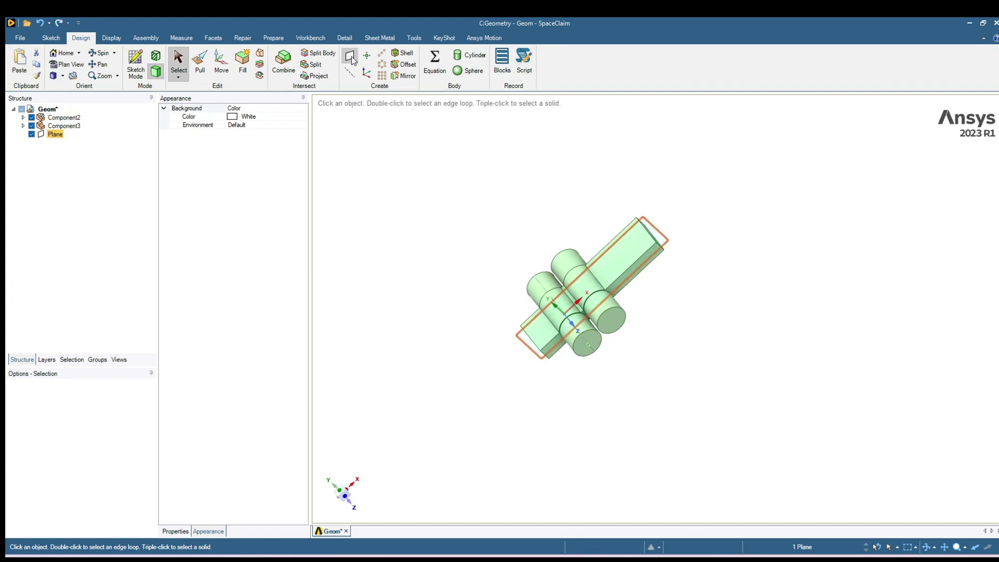
middle_click_drag(375, 268, 447, 320)
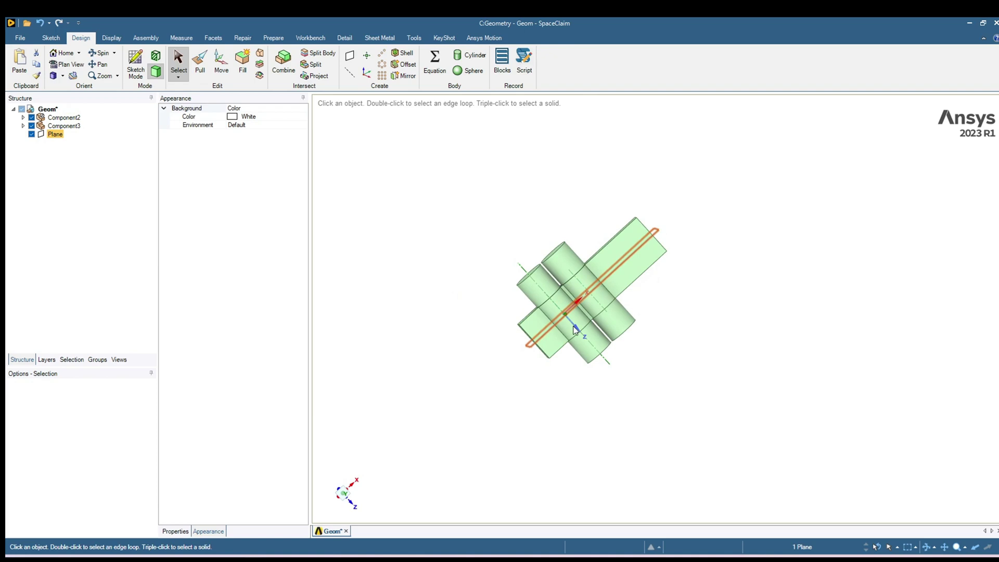
middle_click_drag(459, 326, 462, 305)
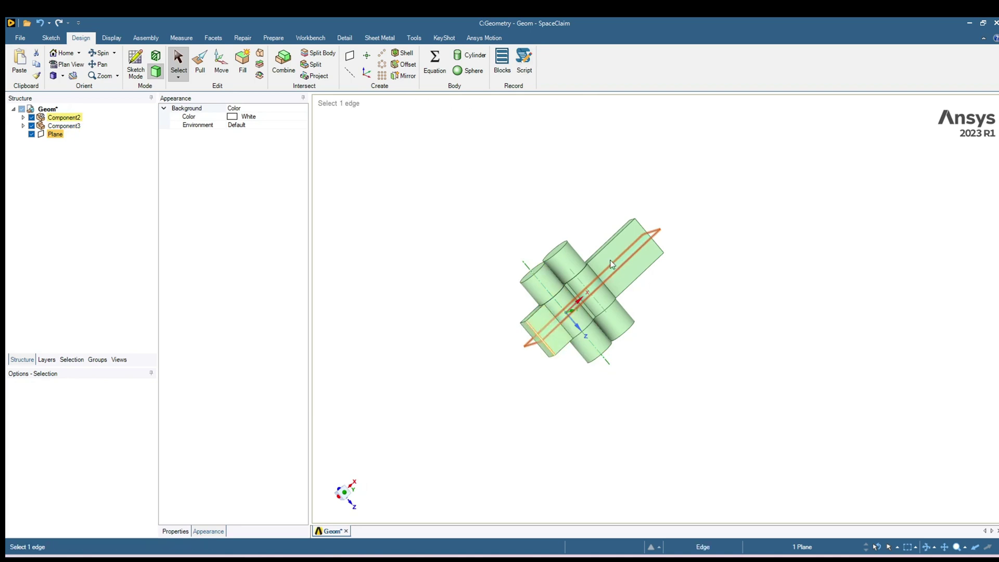
- Split the block and cylinder bodies in two, using the new plane as the cutter
left_click(311, 55)
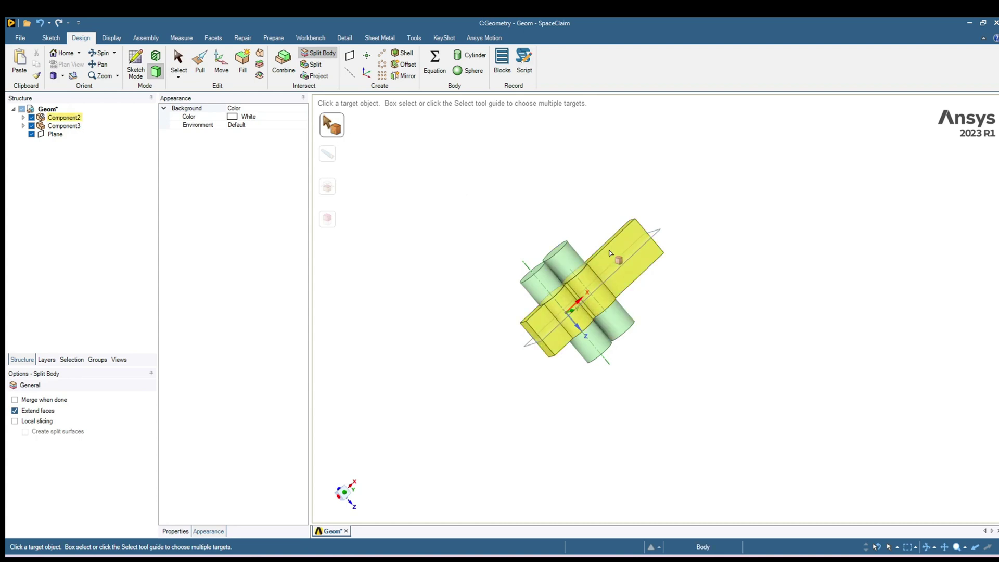
left_click(611, 254)
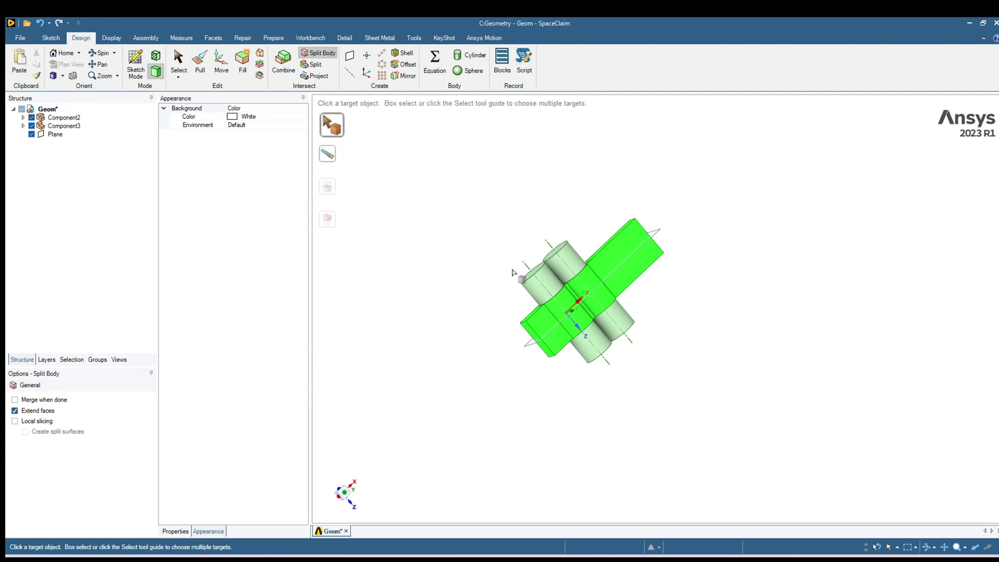
left_click(538, 278)
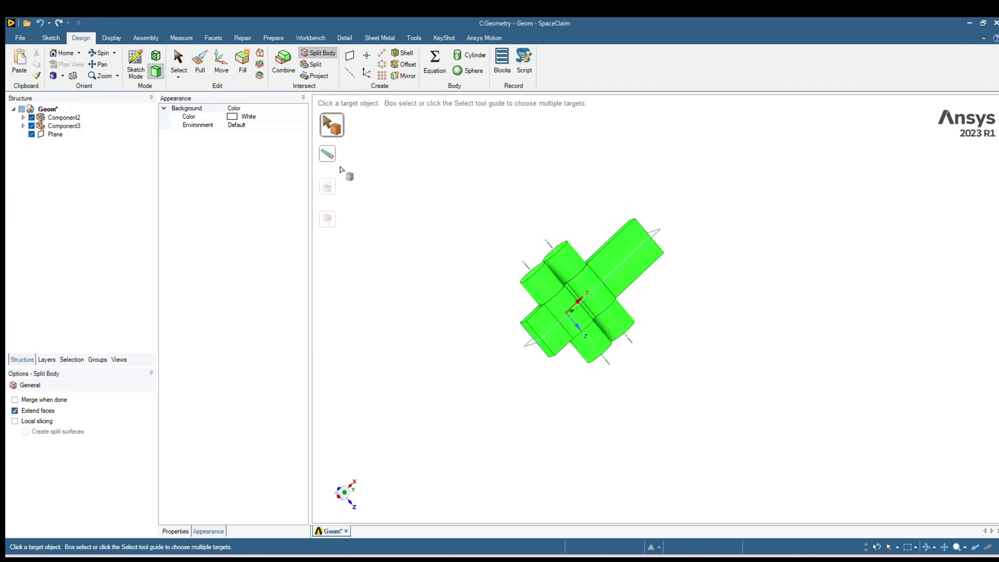
left_click(330, 160)
left_click(331, 160)
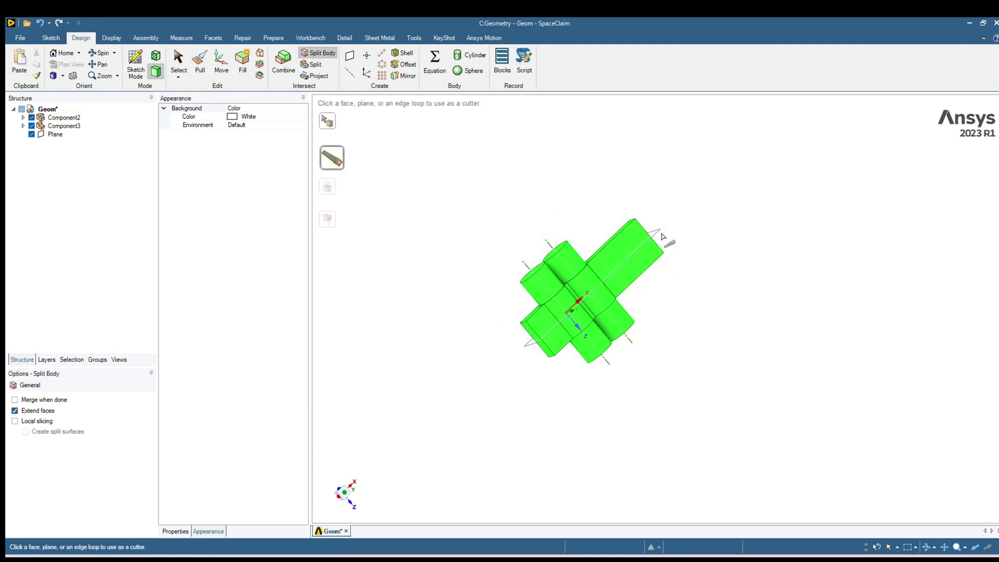
left_click(658, 234)
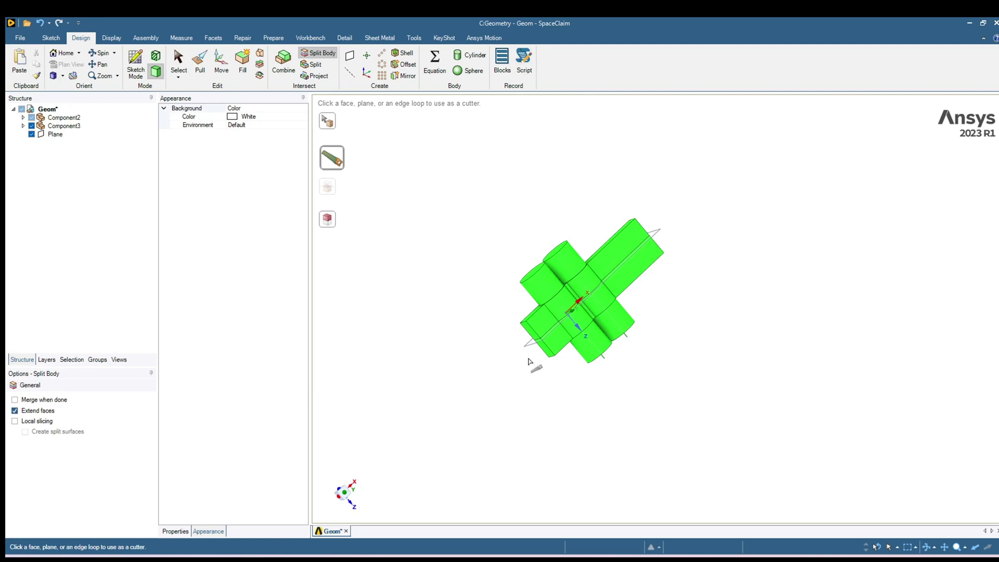
key("Escape")
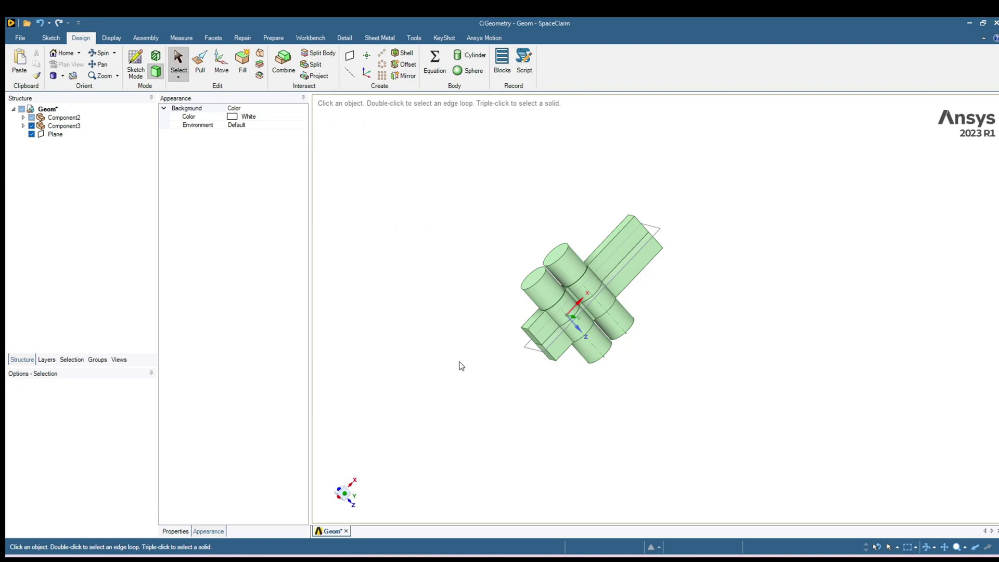
- Hide the left cylinder, upper cylinder and block end halves
left_click_drag(446, 379, 442, 249)
scroll(558, 316, "up", 3)
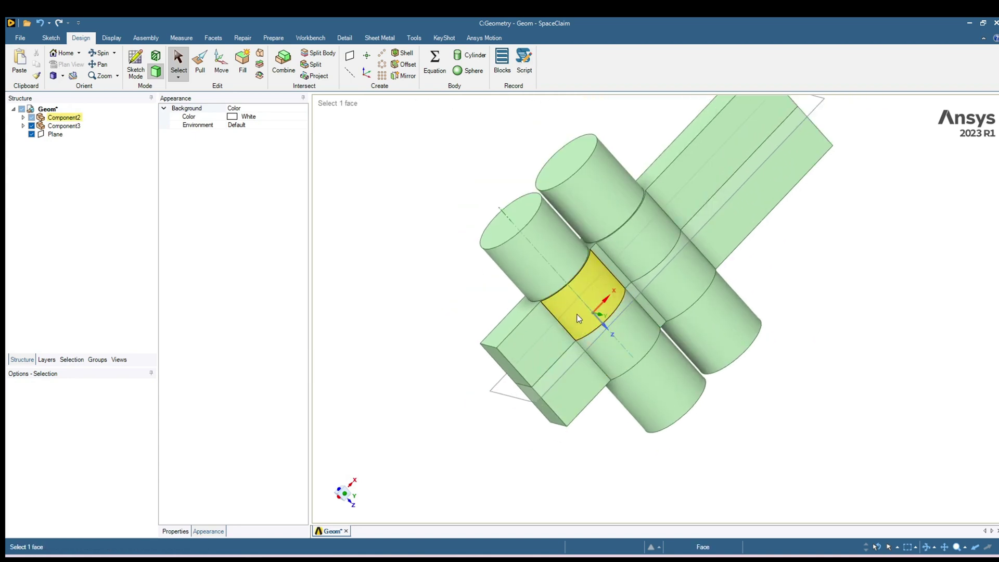
left_click(528, 251)
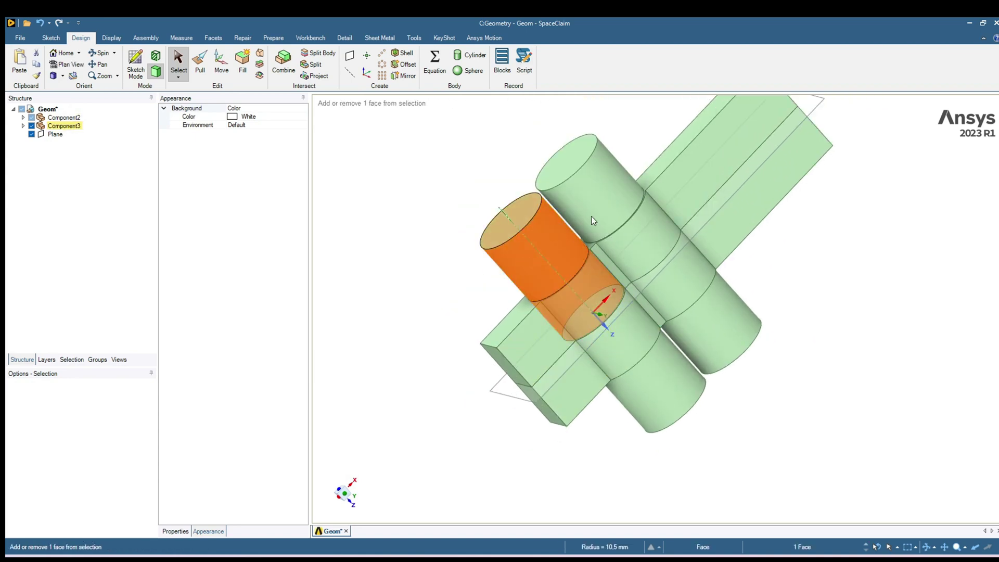
left_click(592, 201, "ctrl")
left_click(520, 345, "ctrl")
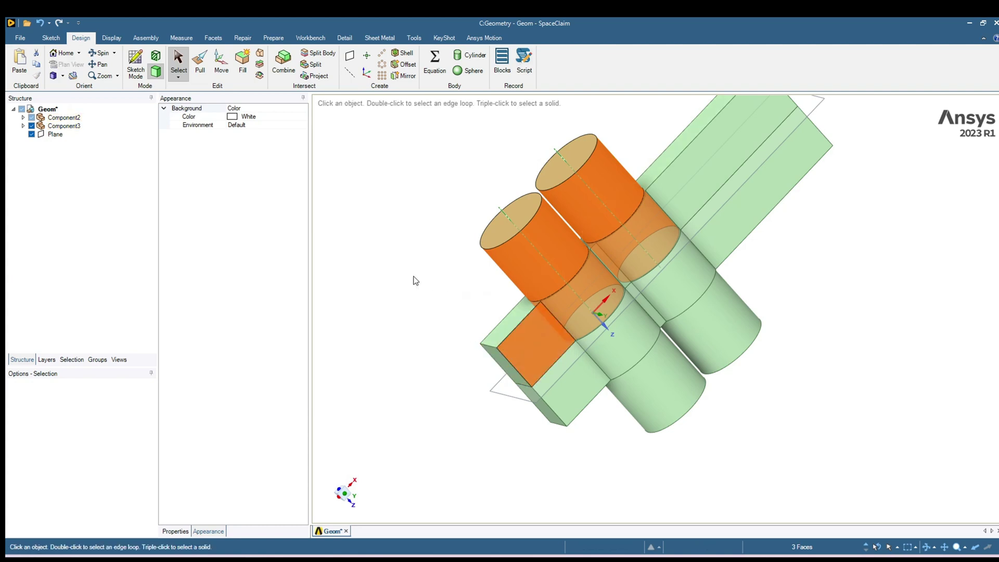
right_click(420, 243)
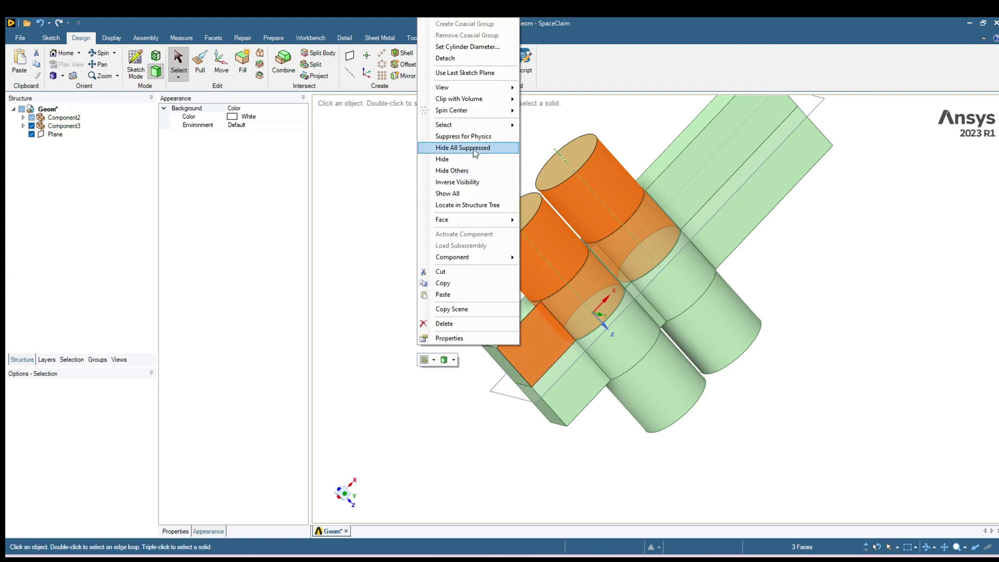
left_click(457, 169)
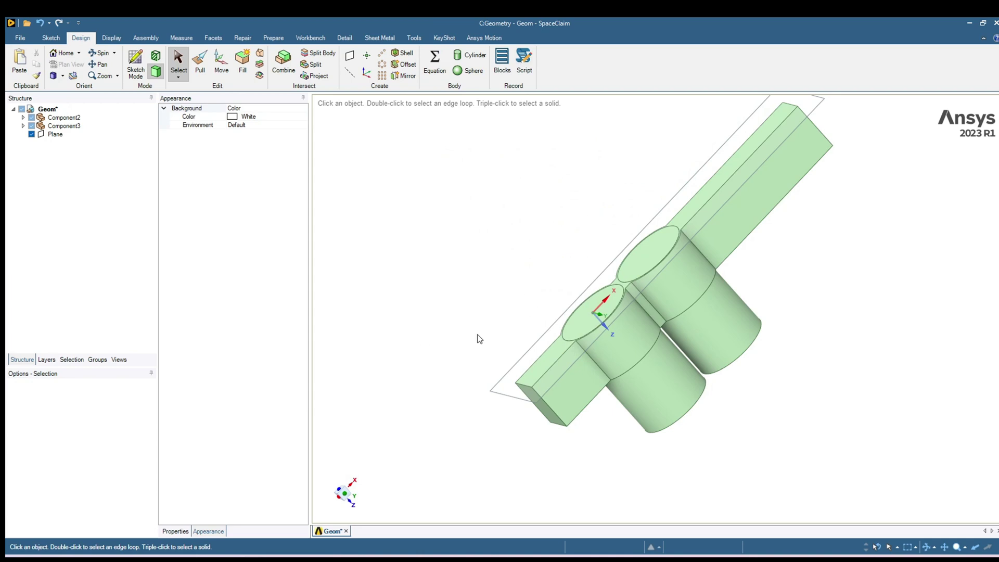
- Hide the plane and view the remaining half straight down the cylinder axes
left_click(505, 389)
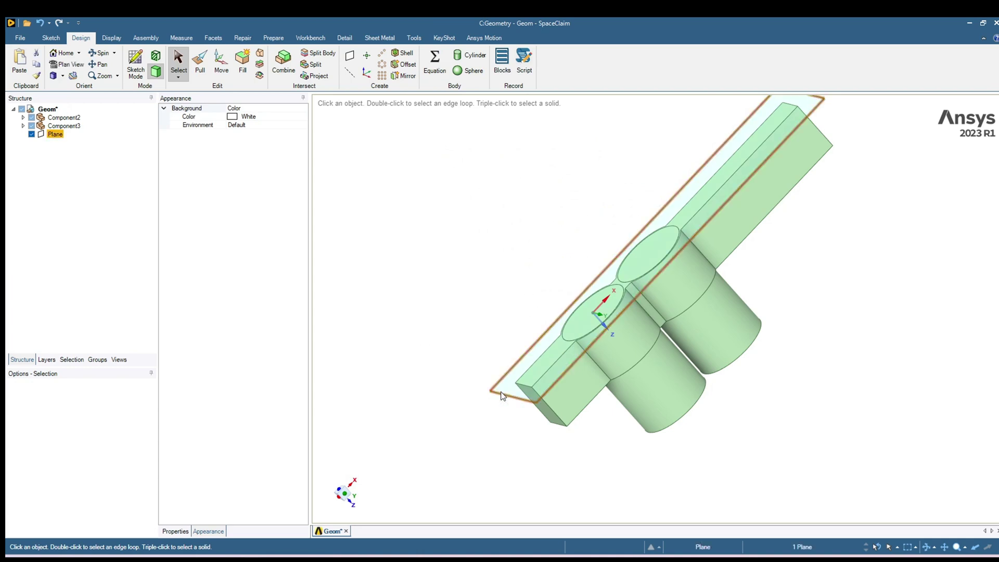
key("v")
key("ctrl+h")
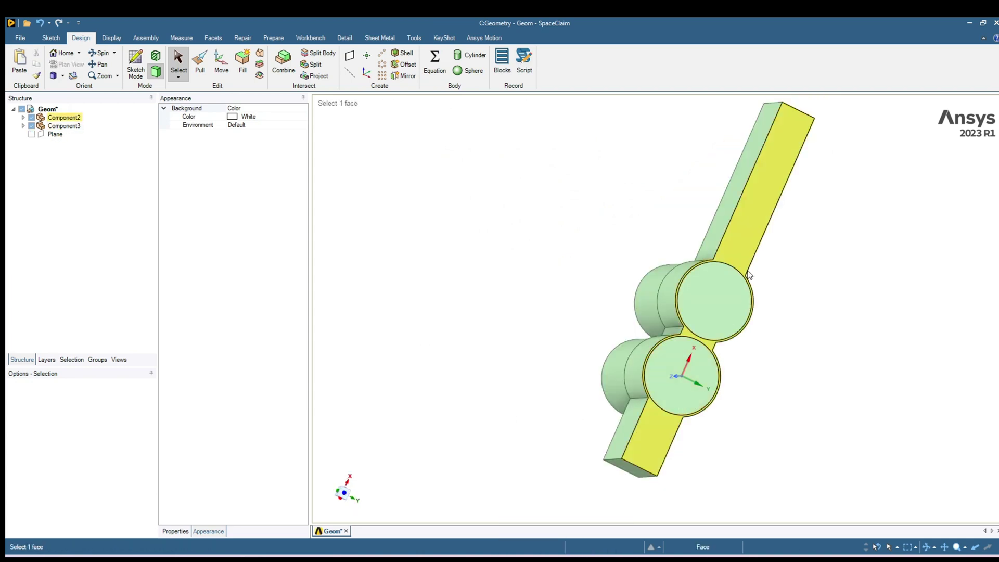
left_click(716, 264)
key("Escape")
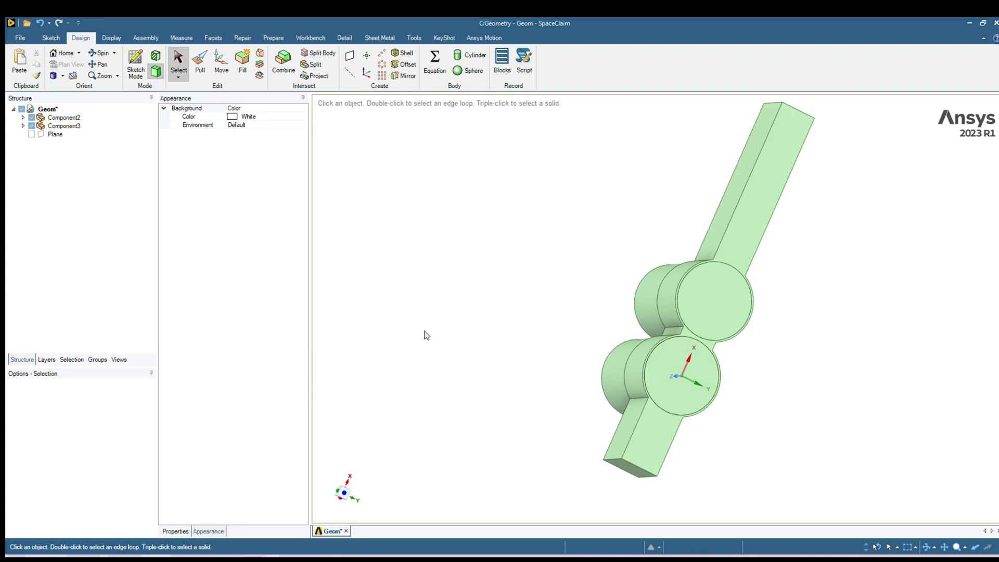
- Sketch a rectangle from above the upper left to below the lower right of the part outline
left_click(348, 512)
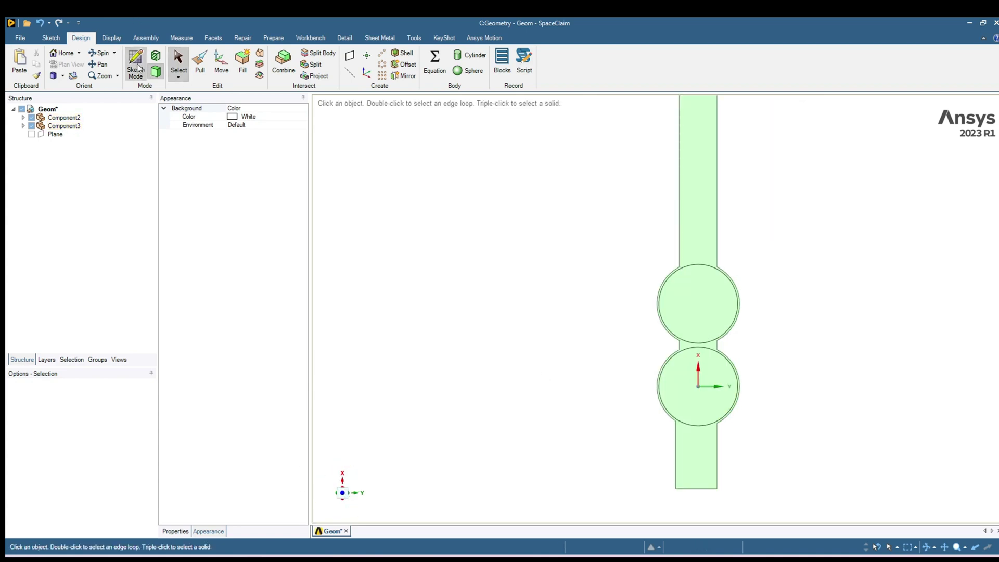
left_click(136, 69)
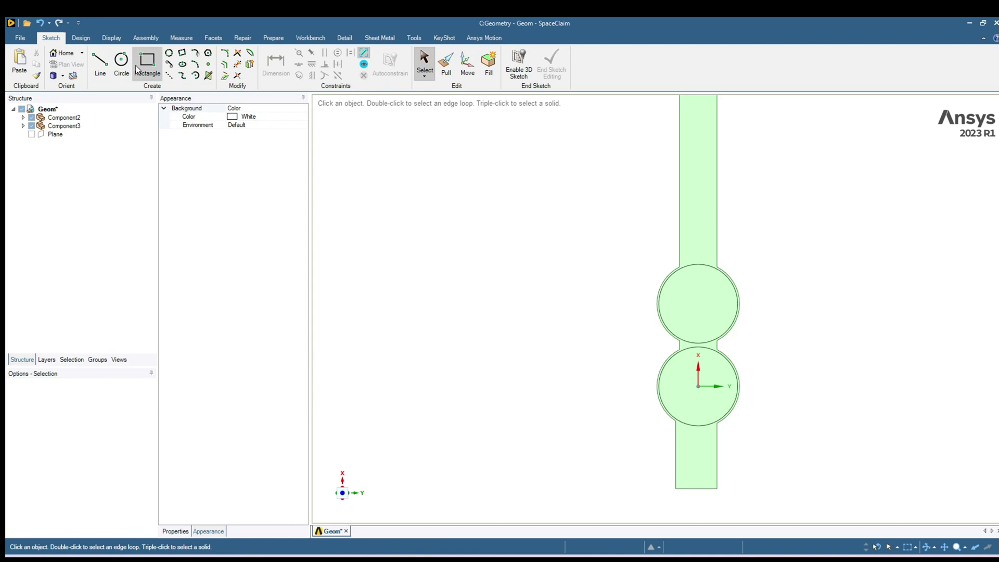
scroll(616, 270, "up", 1)
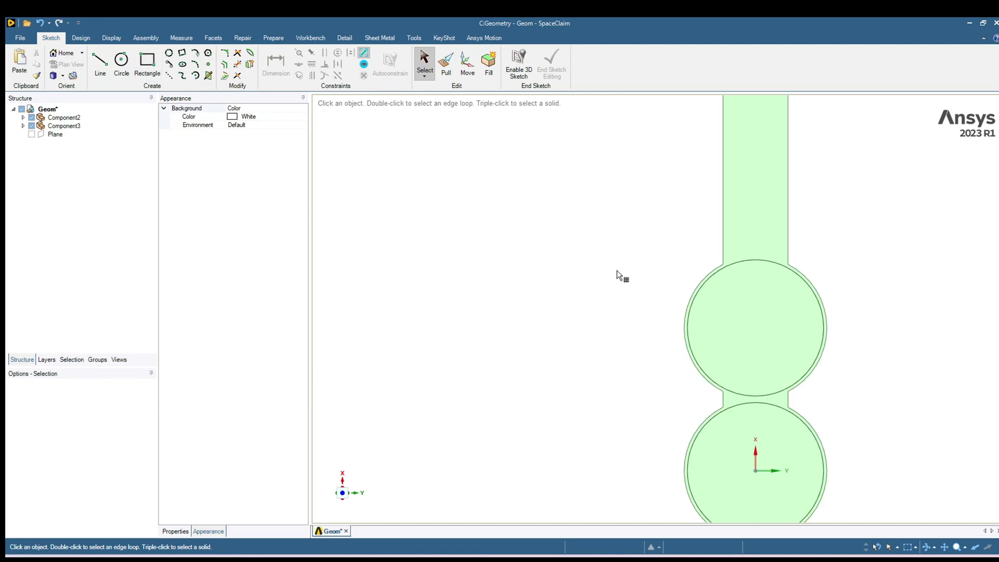
scroll(610, 282, "down", 4)
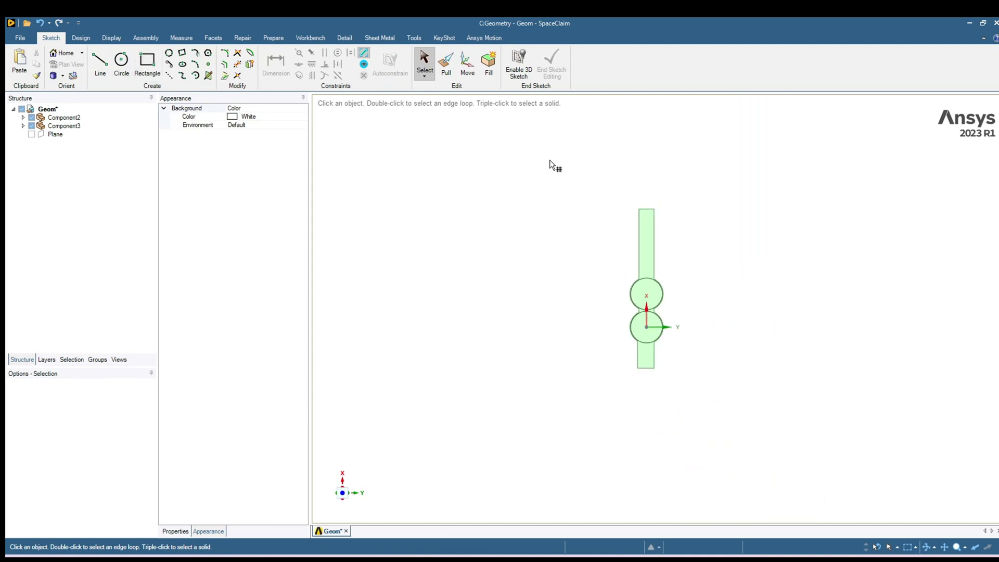
left_click(148, 63)
left_click(639, 291)
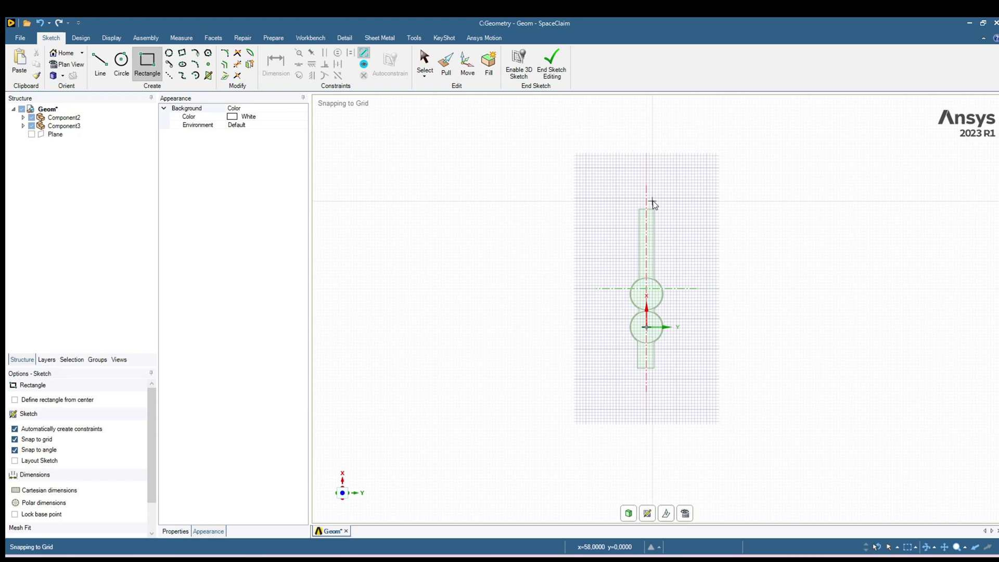
left_click(605, 198)
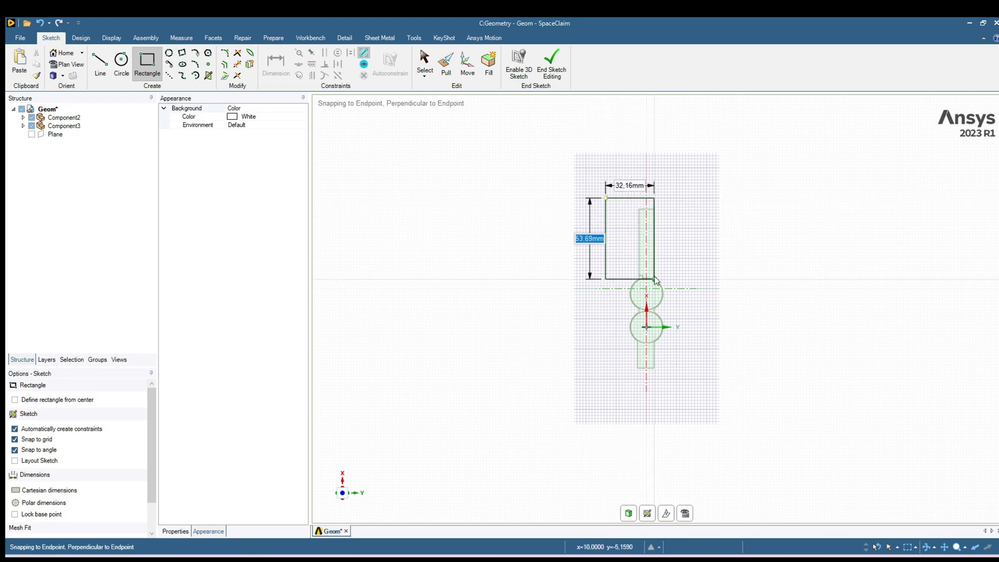
left_click(697, 398)
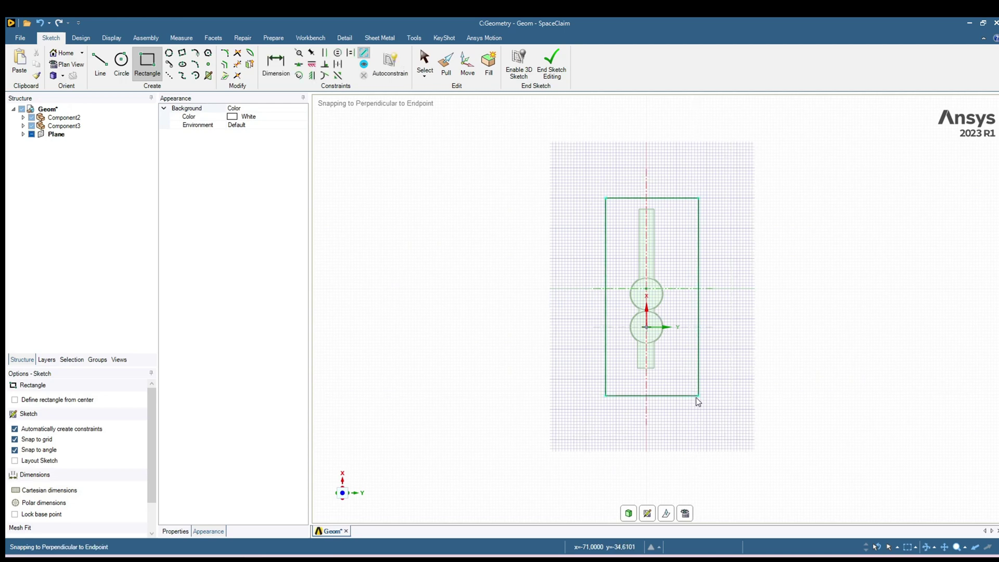
- Return to 3D so the rectangle becomes a flat surface, then select that surface
left_click(629, 514)
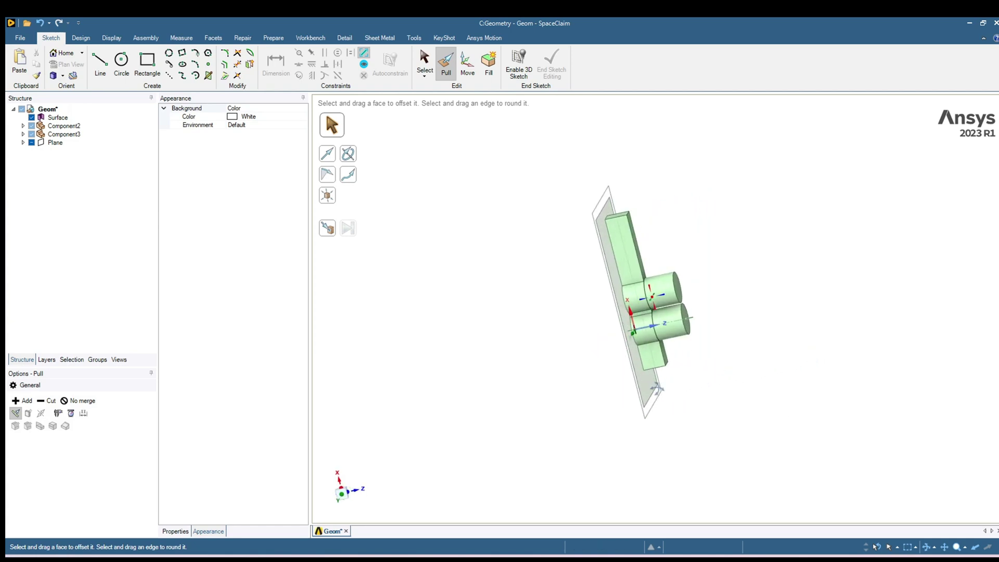
scroll(614, 384, "up", 5)
left_click(629, 416)
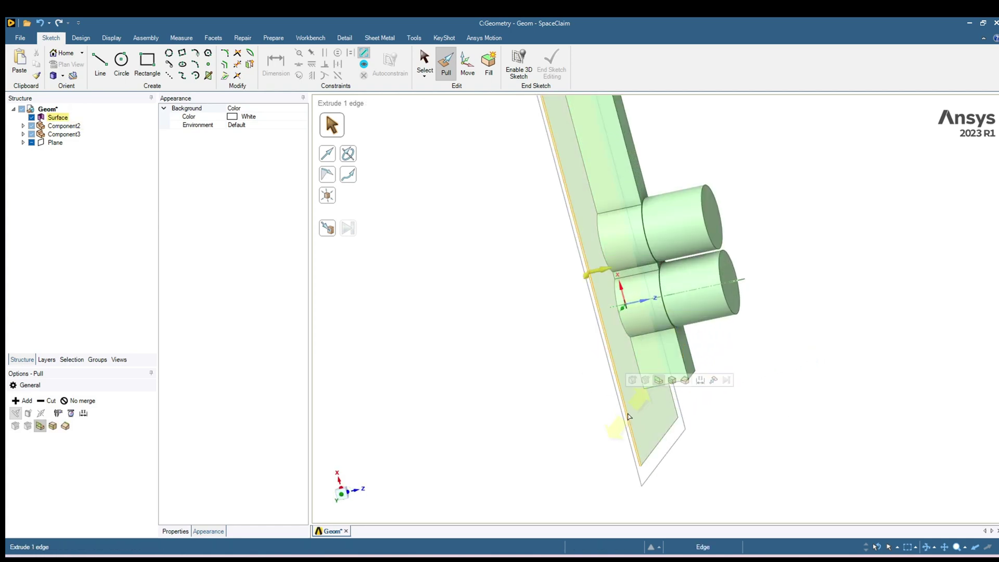
left_click(484, 319)
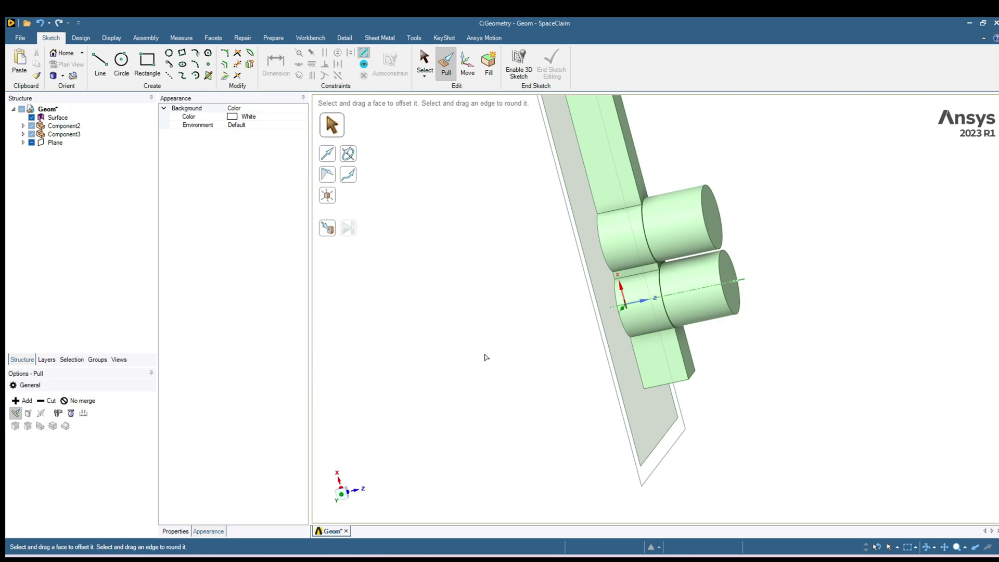
key("s")
left_click(666, 379)
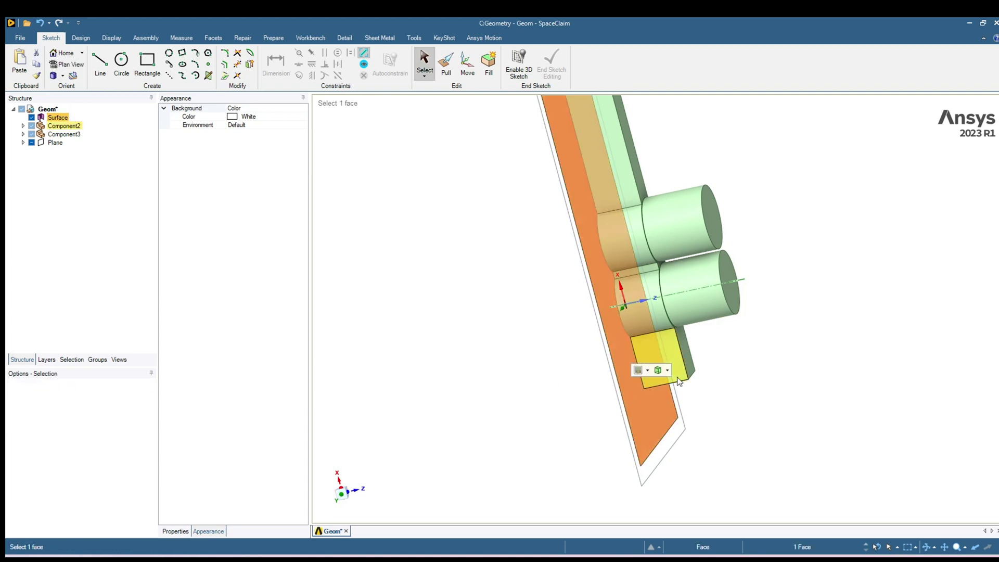
left_click(425, 307)
left_click(651, 413)
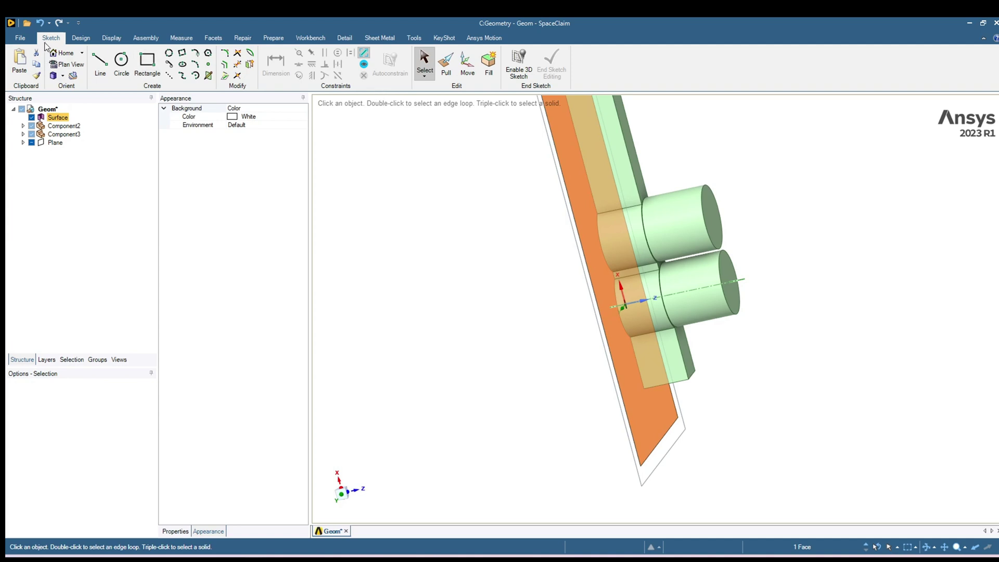
- Move the rectangular surface a short distance off the back of the part, then reselect it
left_click(467, 64)
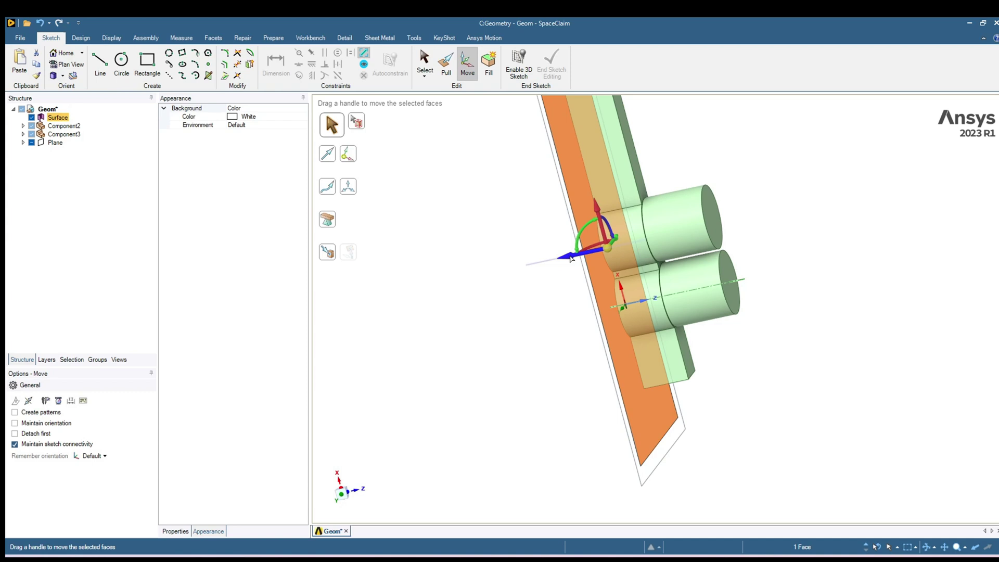
left_click_drag(570, 258, 547, 262)
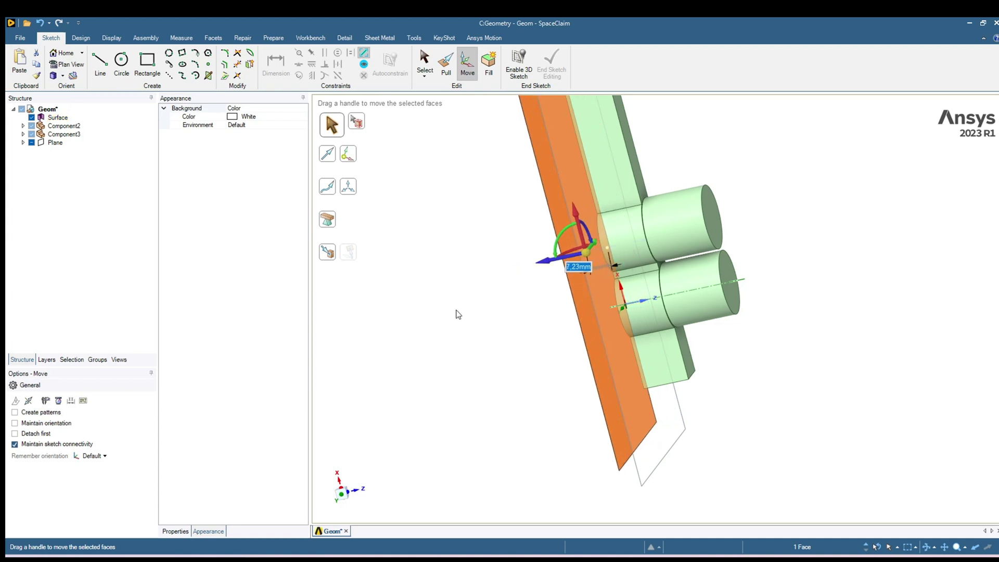
left_click(457, 317)
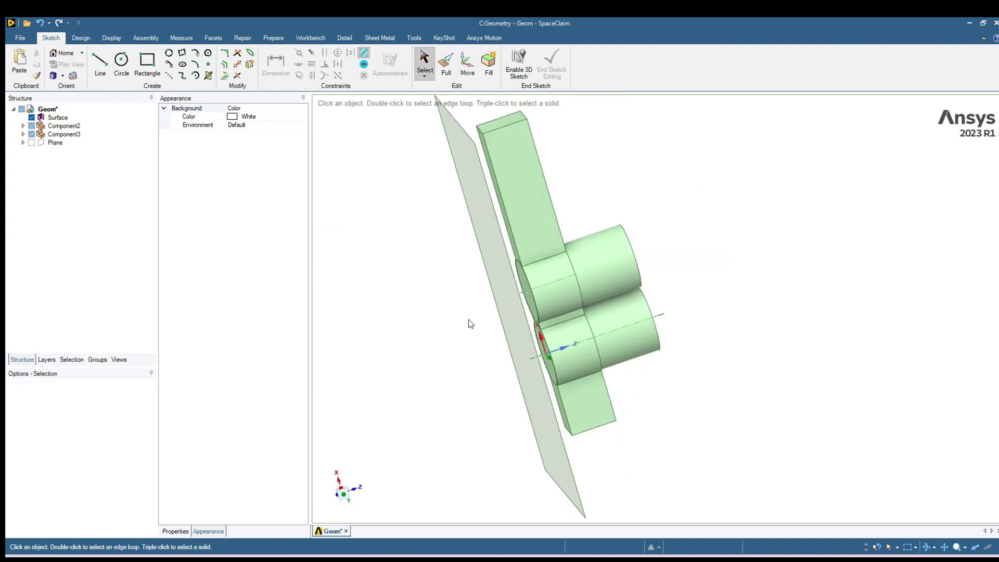
middle_click_drag(475, 387, 531, 369)
left_click(535, 367)
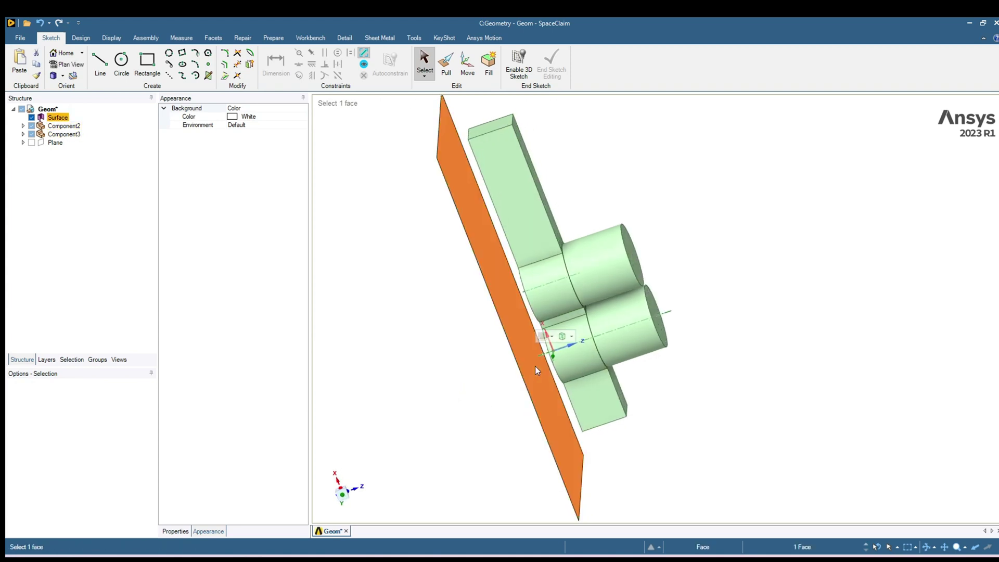
- Project the block's side face and both cylinder end faces onto the rectangular surface
left_click(81, 38)
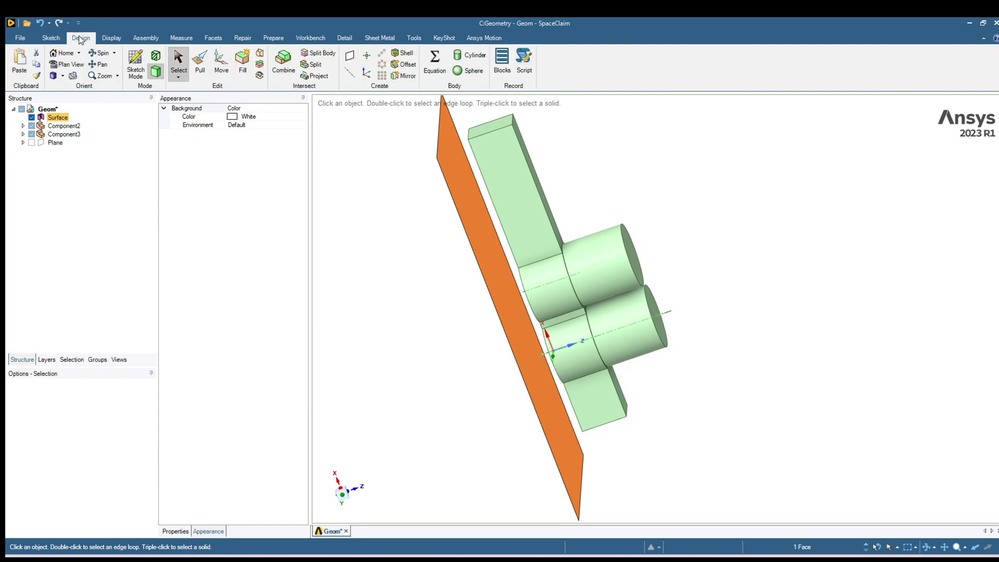
left_click(318, 77)
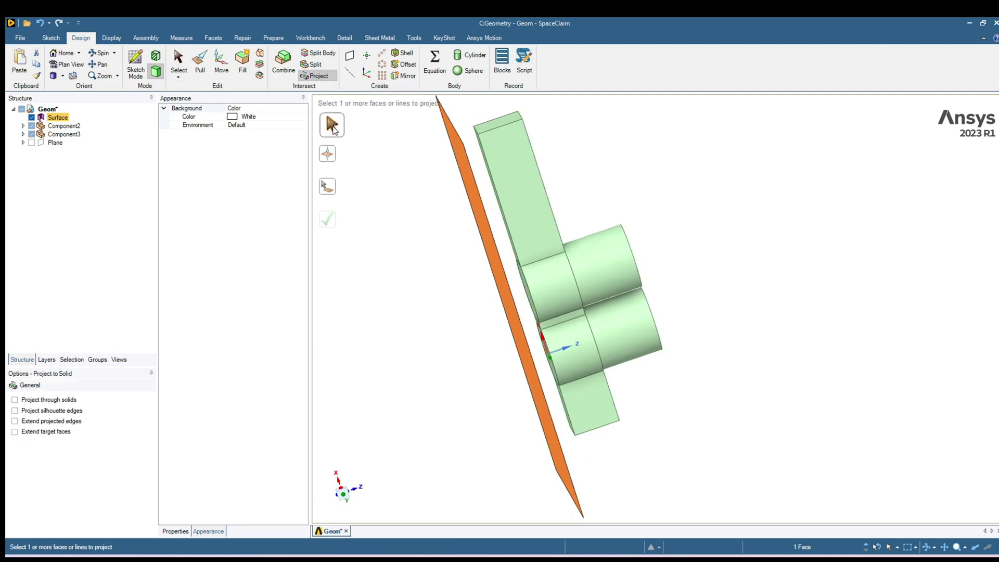
scroll(421, 274, "up", 5)
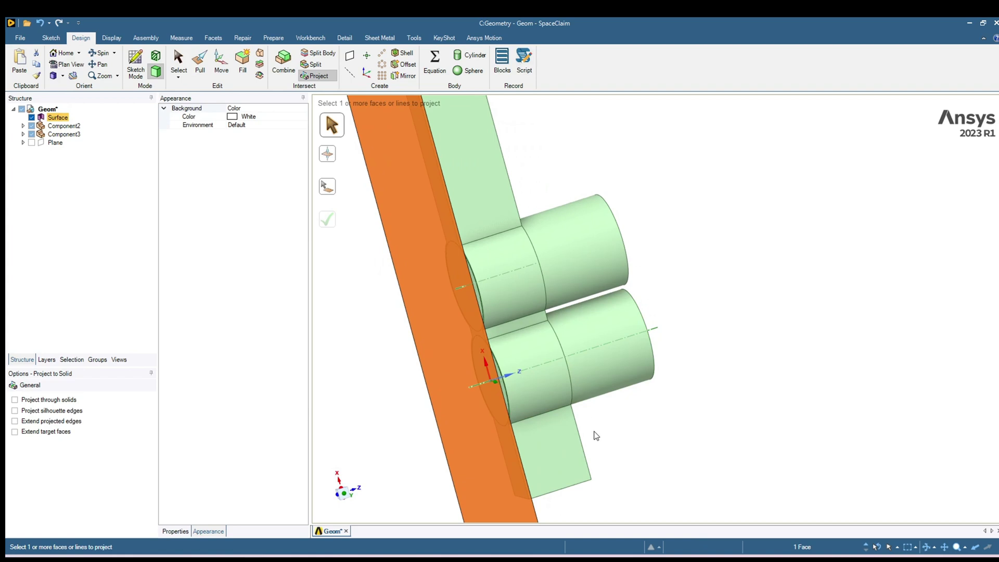
middle_click_drag(596, 436, 626, 419)
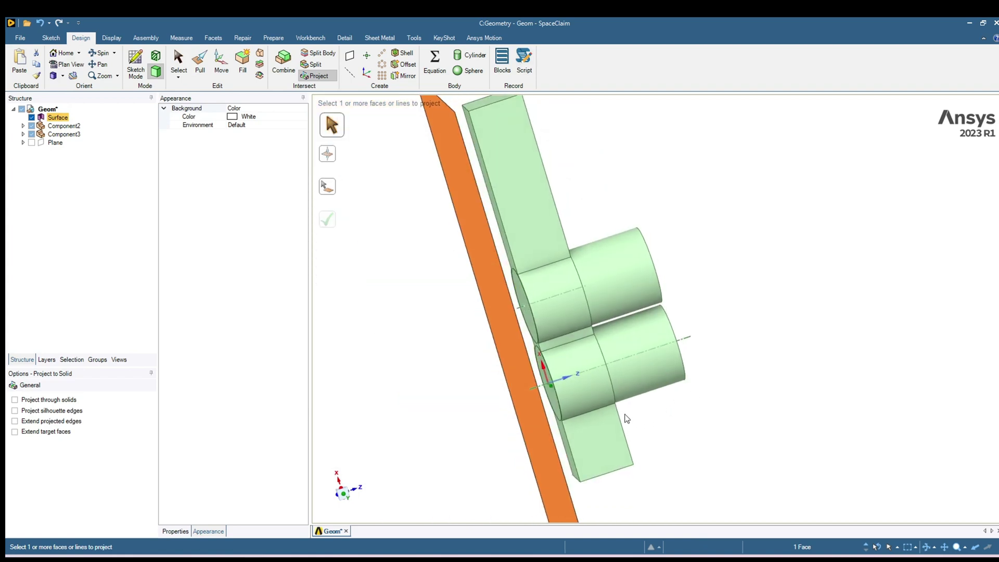
scroll(626, 419, "up", 3)
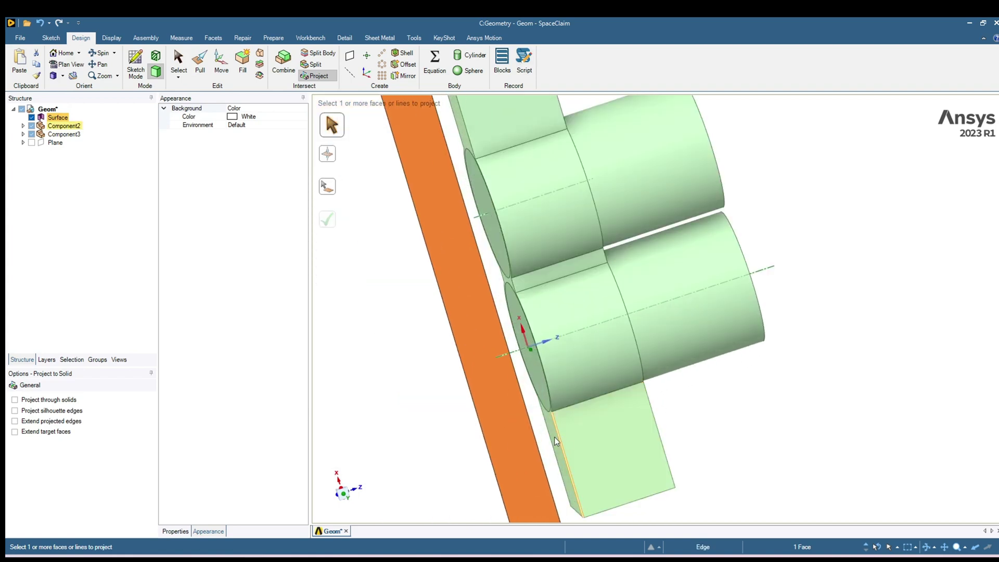
left_click(507, 416)
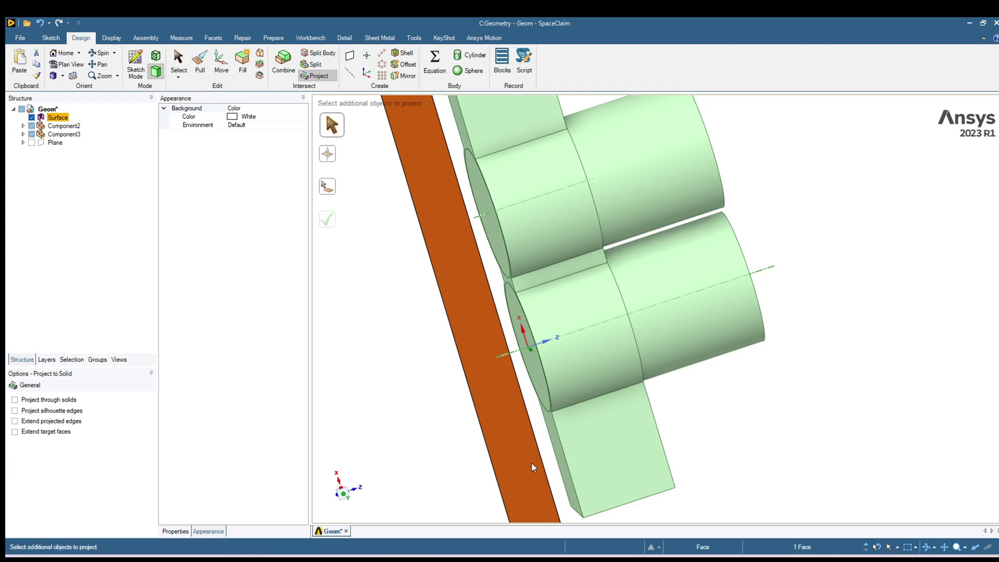
left_click(565, 479)
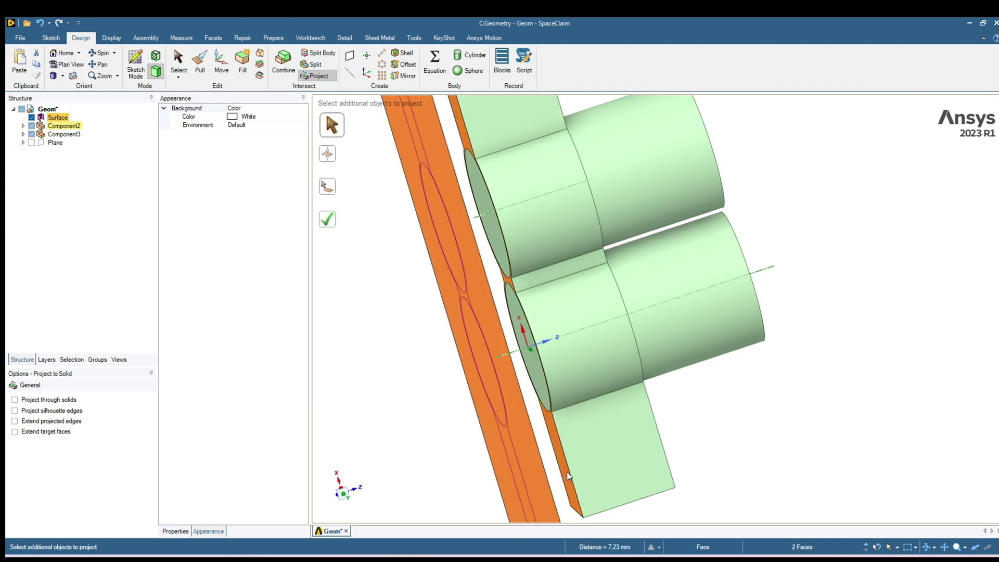
left_click(536, 380)
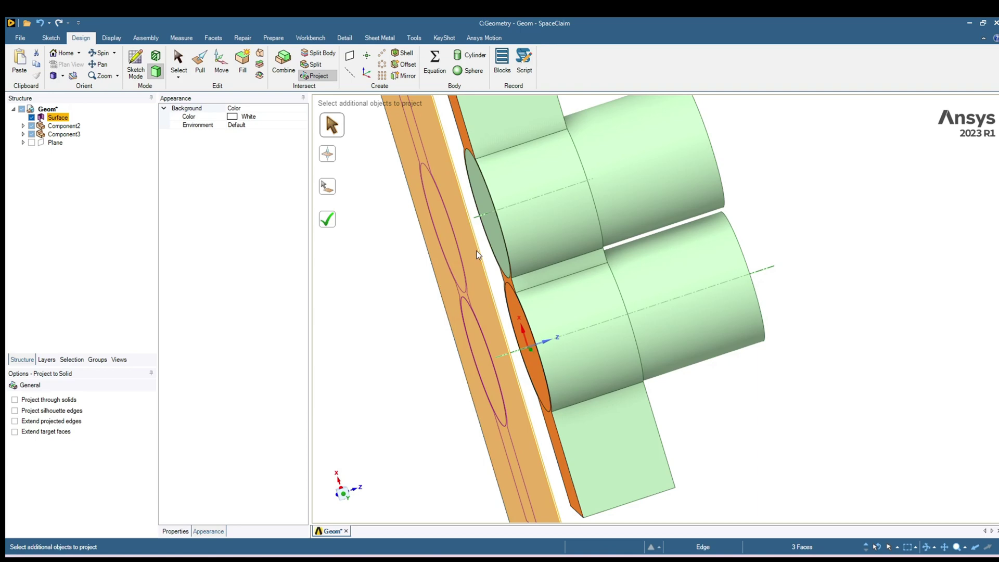
left_click(501, 248)
middle_click_drag(500, 248, 560, 261)
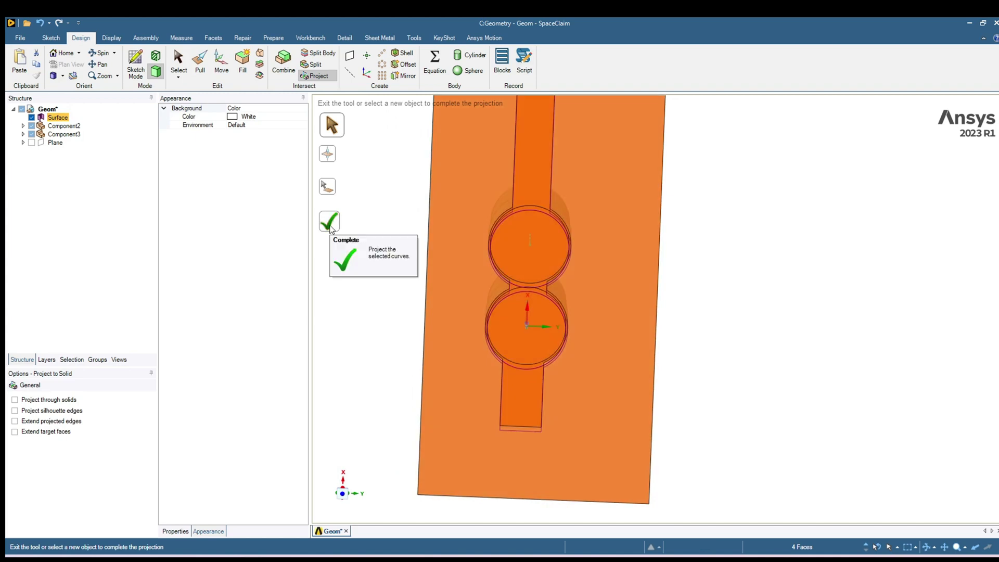
left_click(330, 222)
middle_click_drag(416, 270, 535, 312)
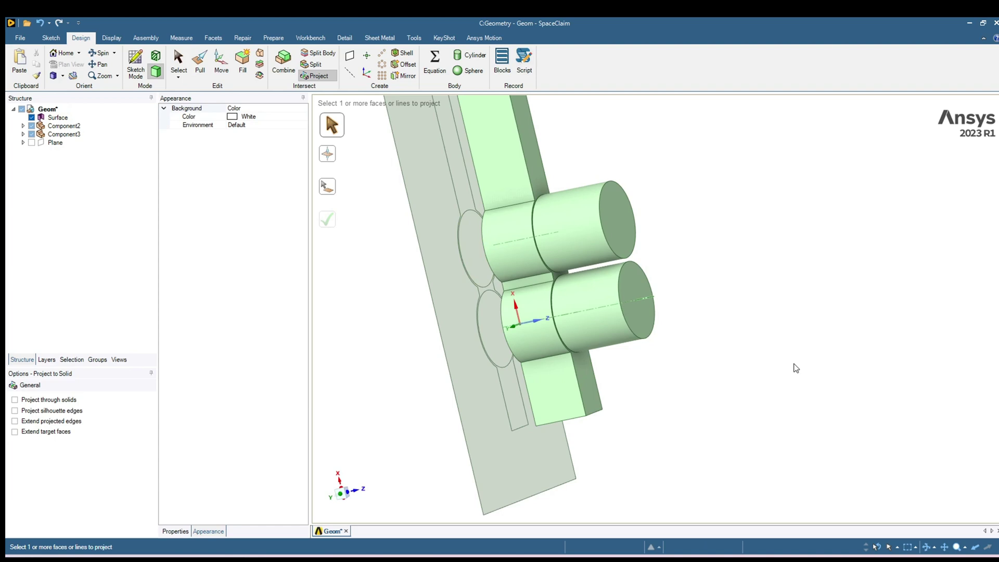
right_click_drag(838, 263, 841, 258)
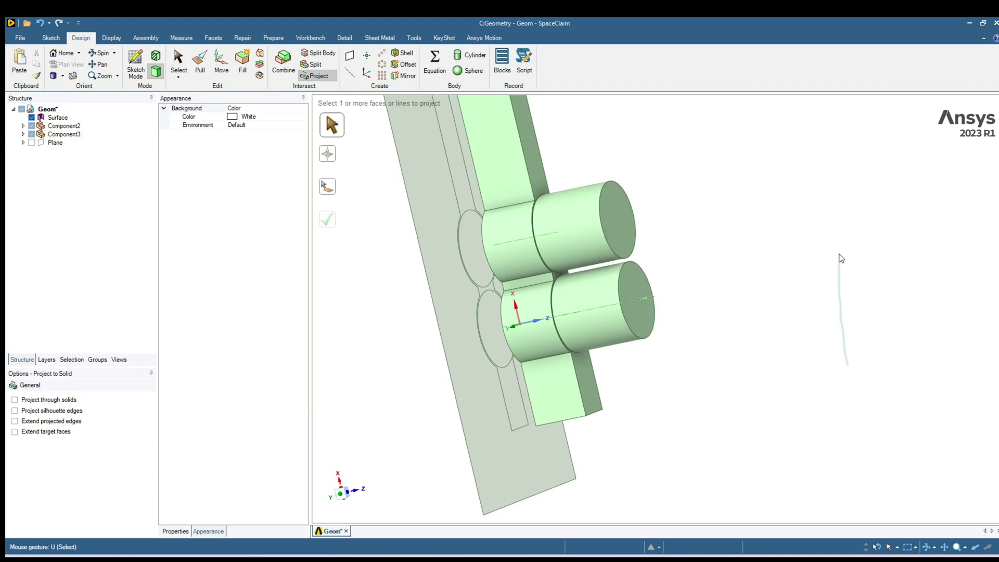
- Hide the bar and both cylinder bodies
left_click(518, 183)
left_click(584, 225, "ctrl")
left_click(610, 302, "ctrl")
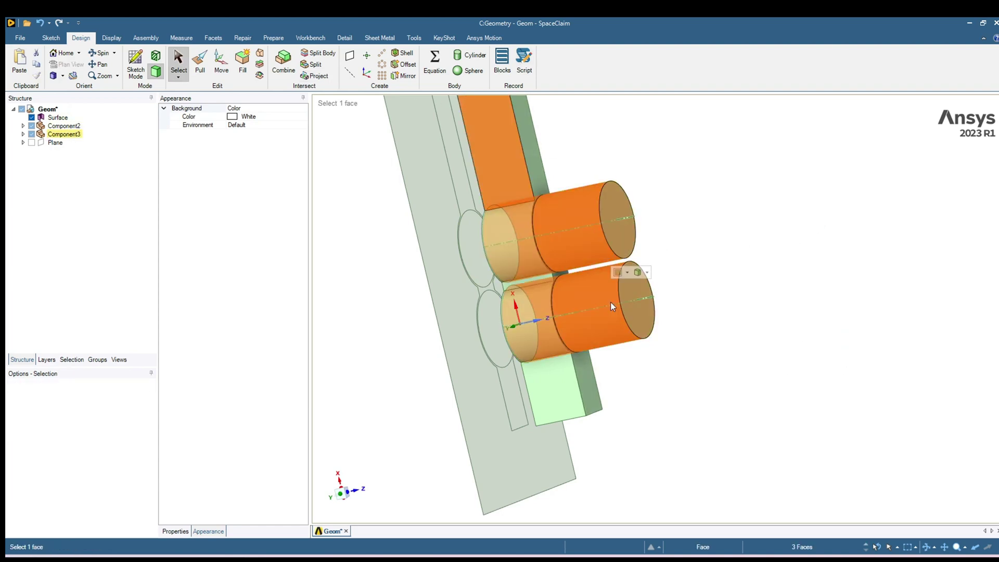
right_click(610, 302)
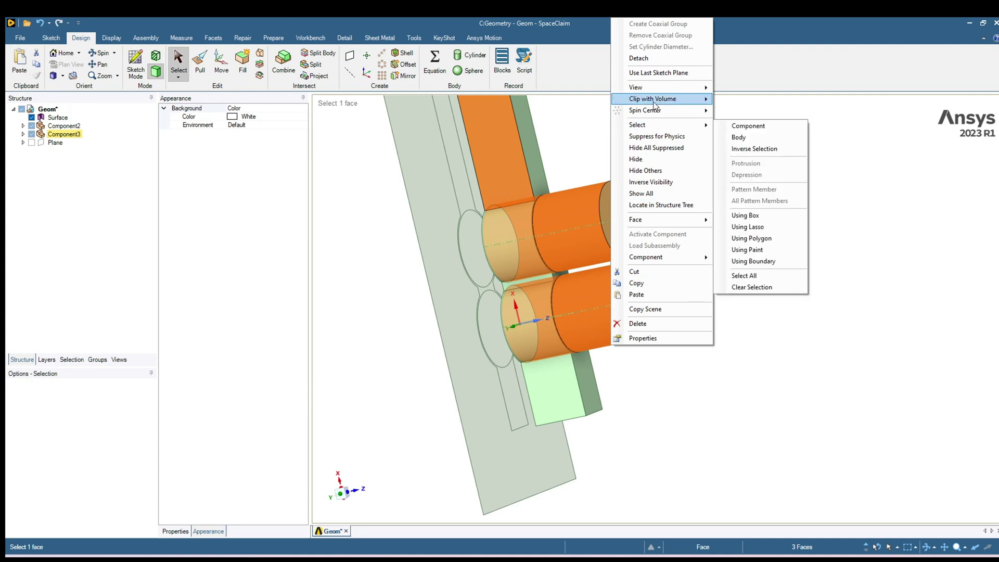
left_click(636, 159)
scroll(668, 333, "down", 3)
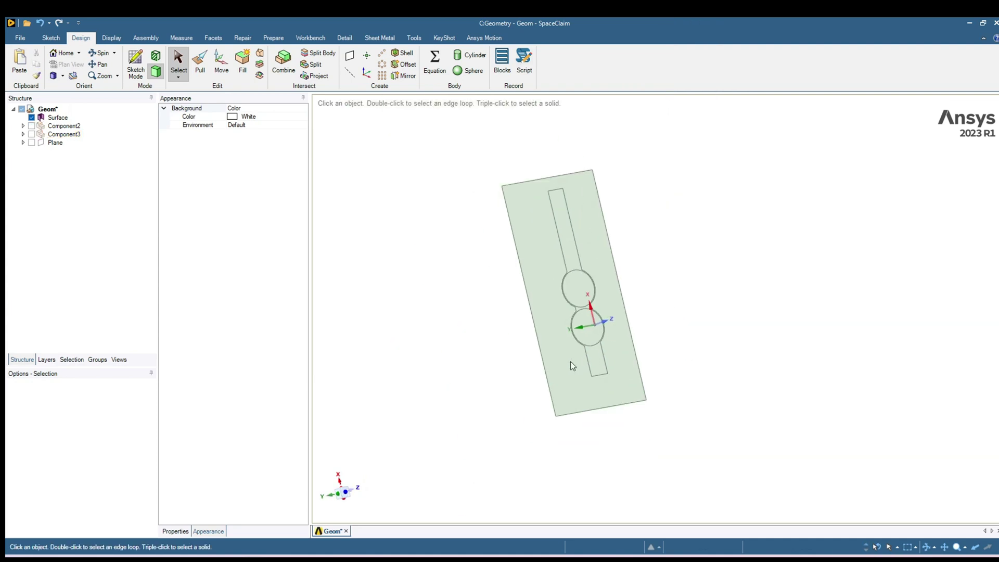
- Align the view head-on to the plate face, kept upright
left_click(345, 494)
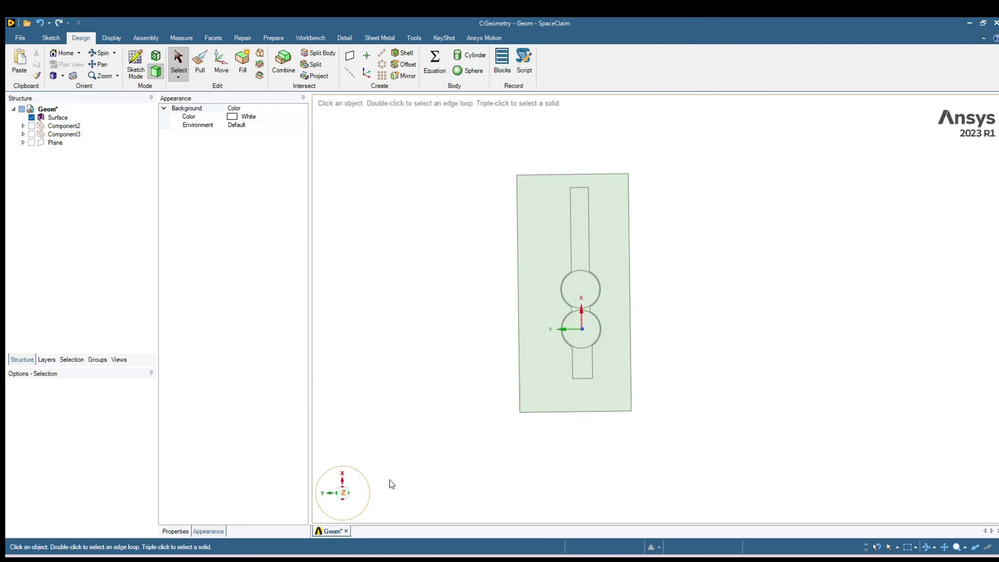
left_click(530, 199)
left_click(524, 317)
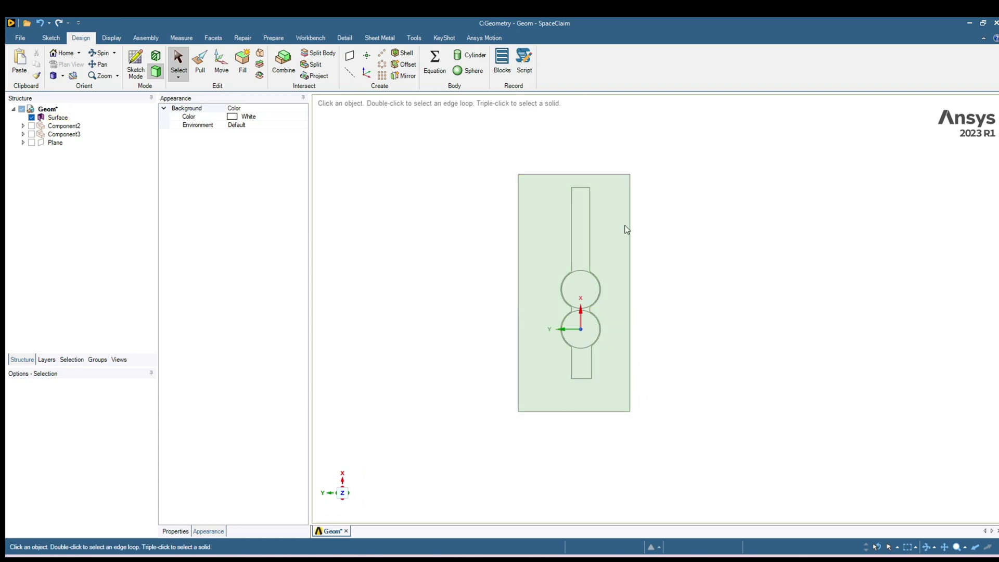
- Delete the outer rectangular plate region, leaving only the bar-and-two-circles face
left_click(546, 393)
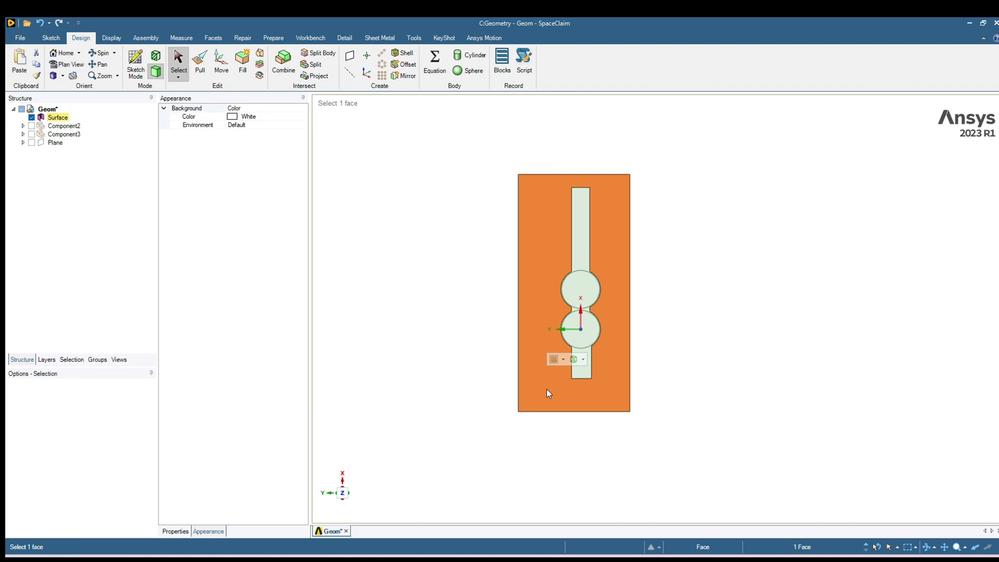
key("Delete")
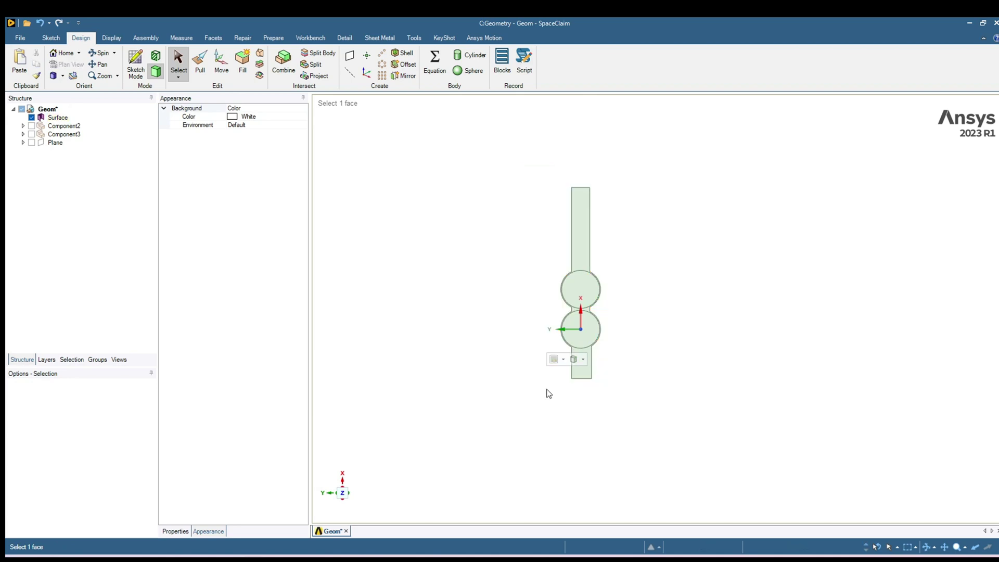
scroll(620, 336, "up", 2)
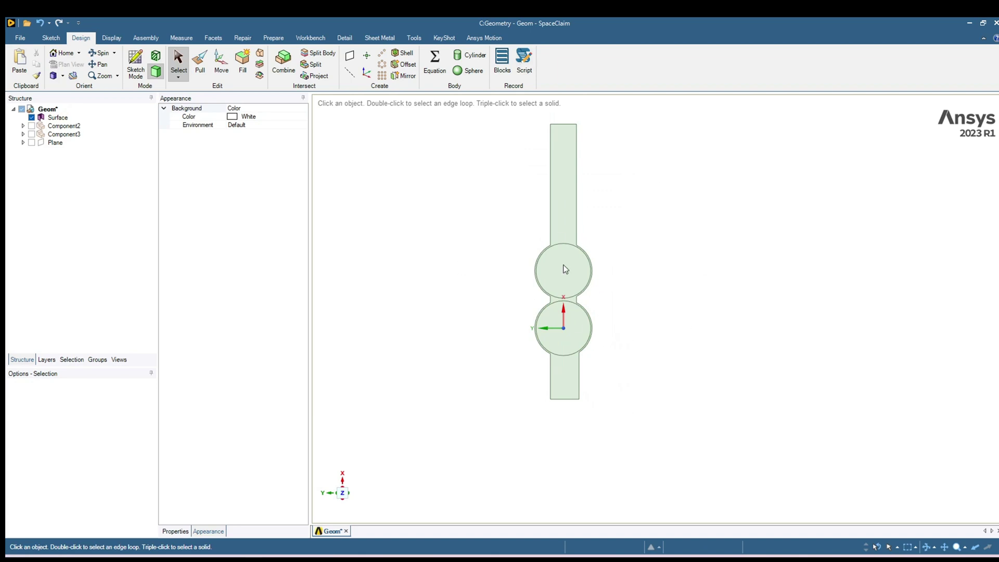
left_click(551, 398)
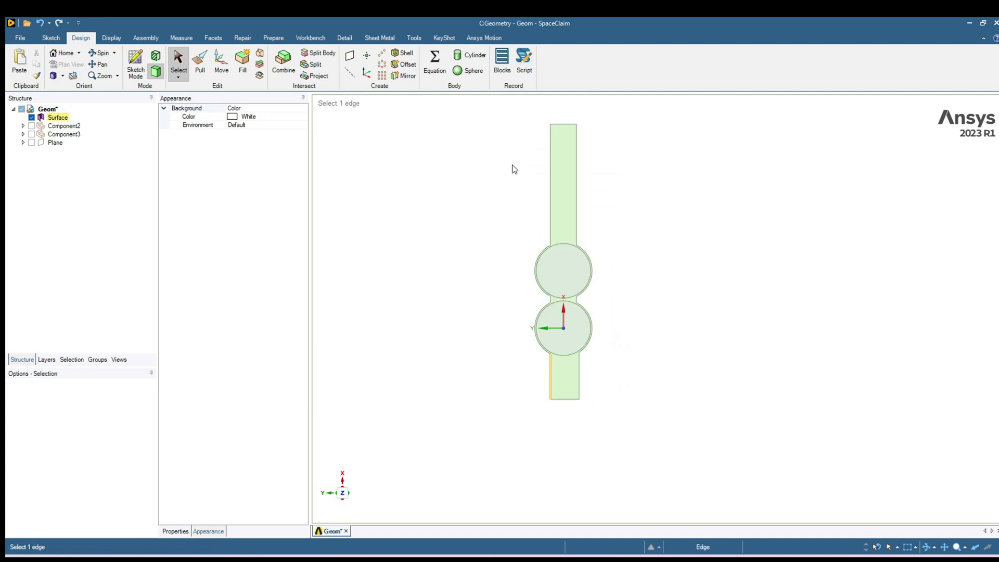
left_click(560, 283)
key("Escape")
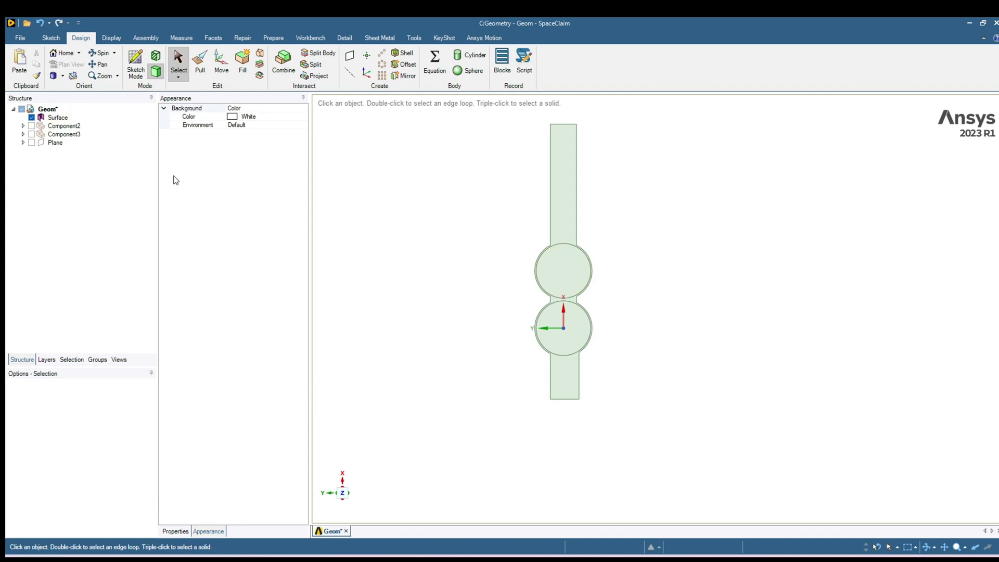
- Detach All on the Surface body so each face becomes its own surface
left_click(58, 118)
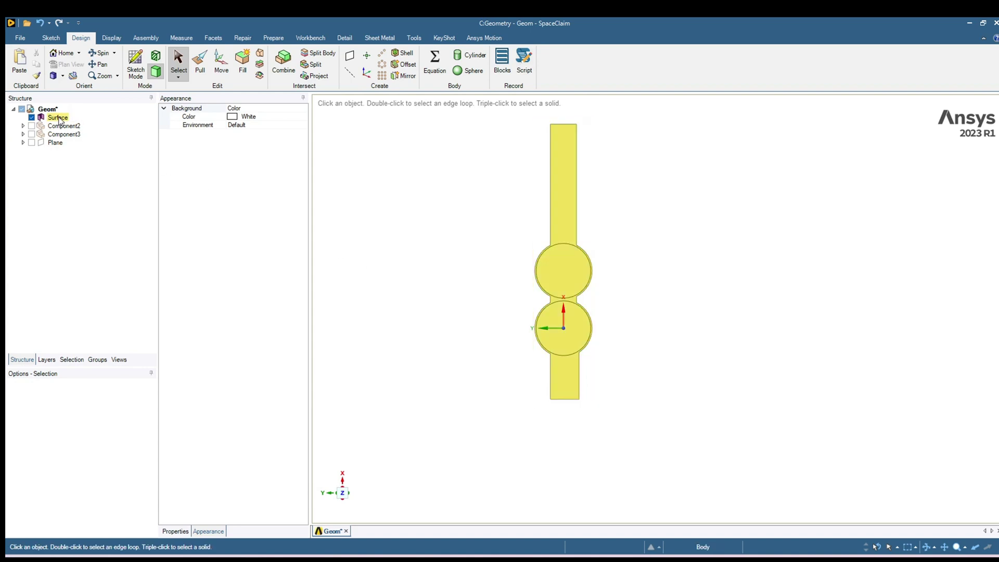
left_click(59, 119)
right_click(60, 120)
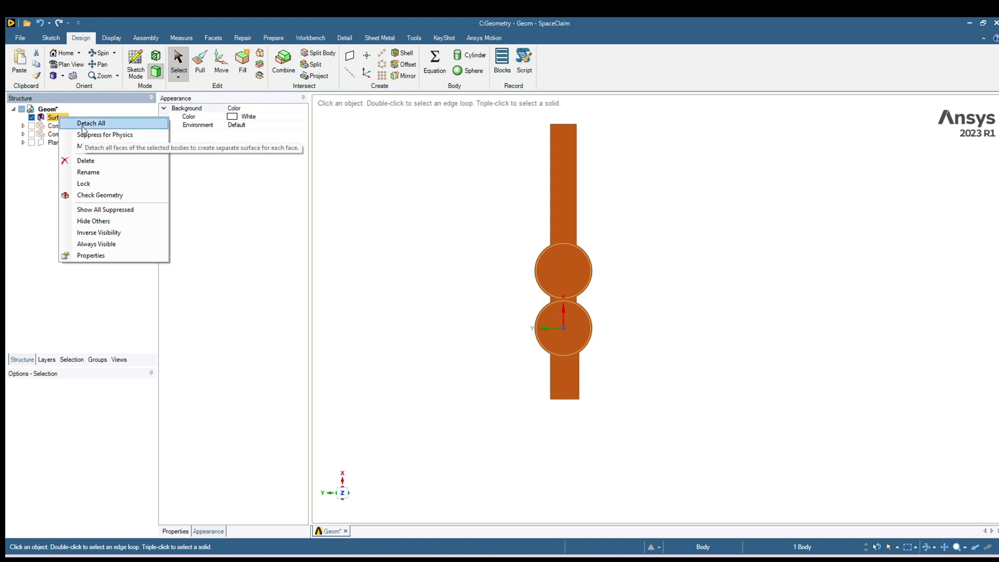
left_click(83, 123)
- Hide and reshow the second and third Surface bodies to confirm each holds one face
left_click(473, 330)
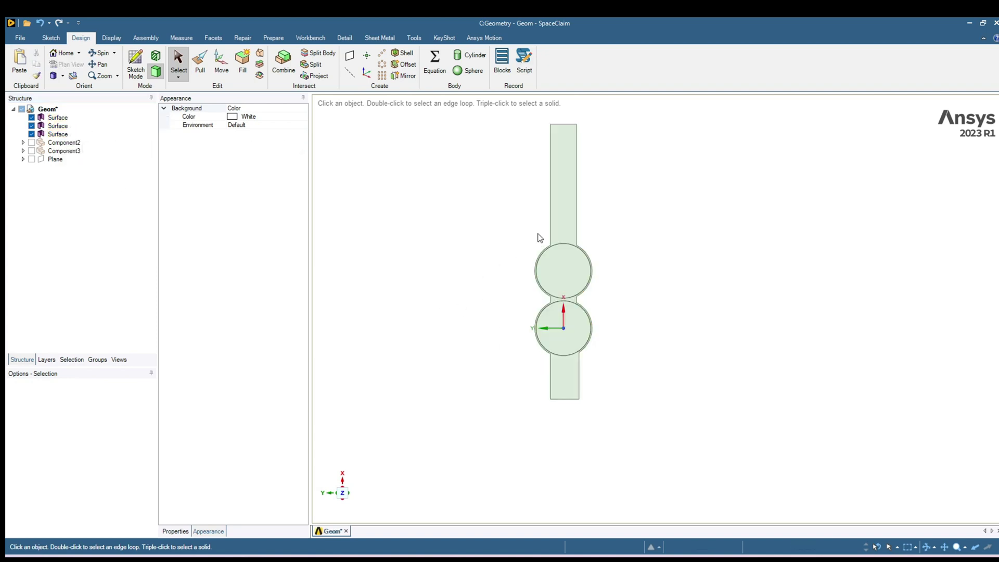
left_click(575, 257)
left_click(437, 241)
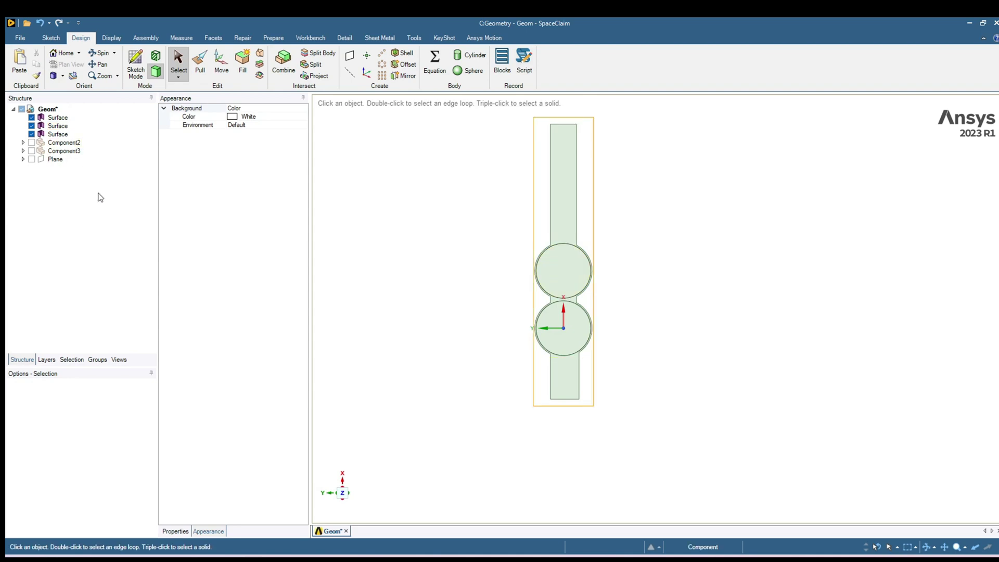
left_click(31, 134)
left_click(31, 126)
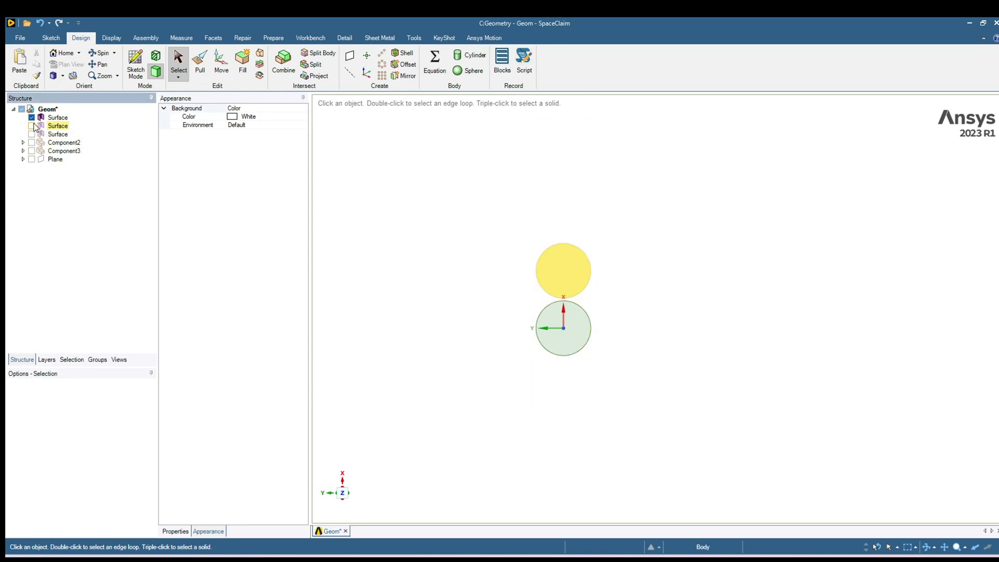
left_click(52, 118)
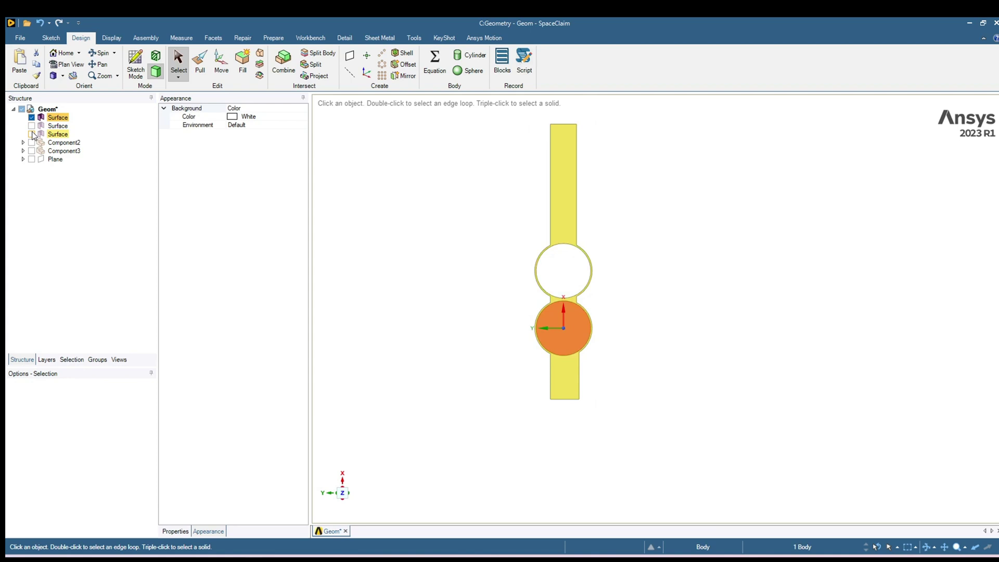
left_click(32, 134)
left_click(31, 126)
scroll(499, 338, "down", 2)
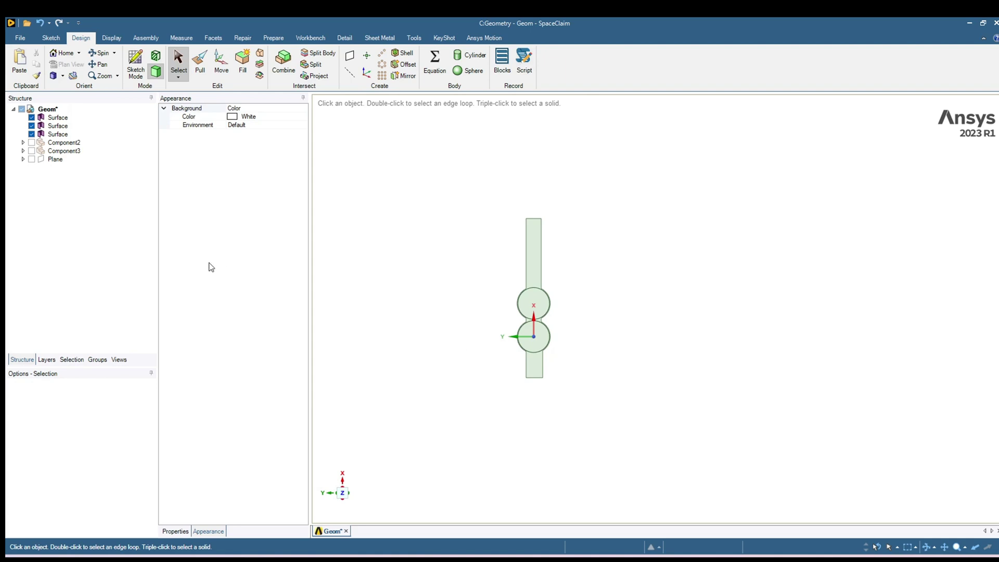
- Turn Component2 and Component3 back on, then orbit to see the bar and cylinders with the surfaces
left_click(32, 143)
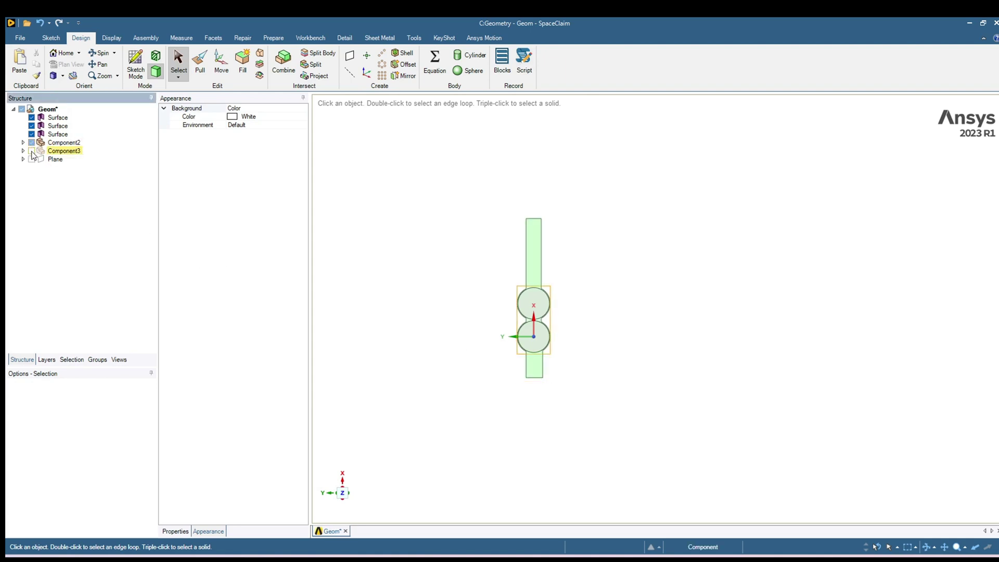
left_click(32, 151)
middle_click_drag(348, 290, 711, 322)
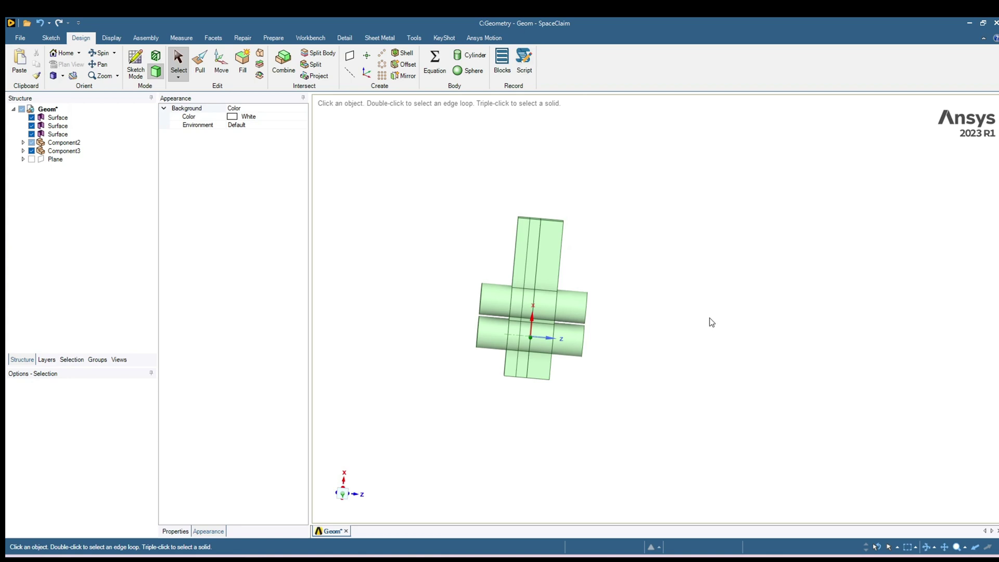